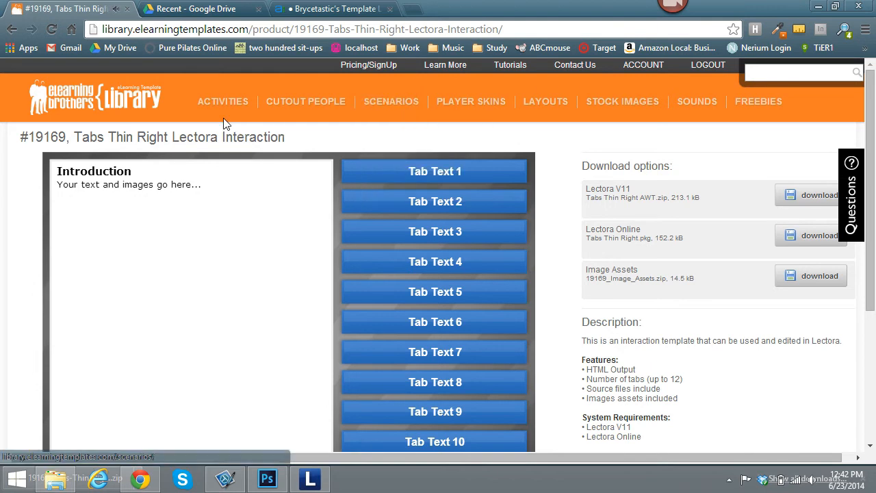
Step: Browse the library's Lectora Interactions activities and open the product page for template #19169, Tabs Thin Right Lectora Interaction
mouse_move(209, 108)
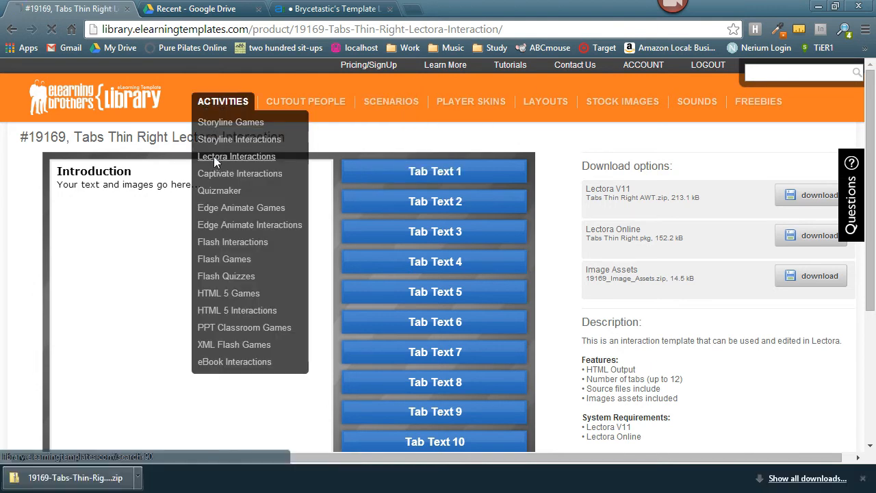
click(214, 157)
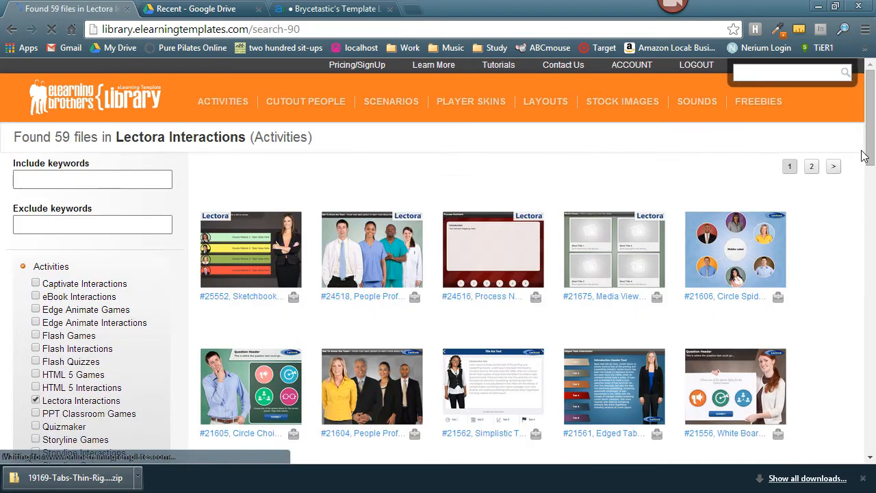
drag(867, 152, 856, 322)
key(super+c)
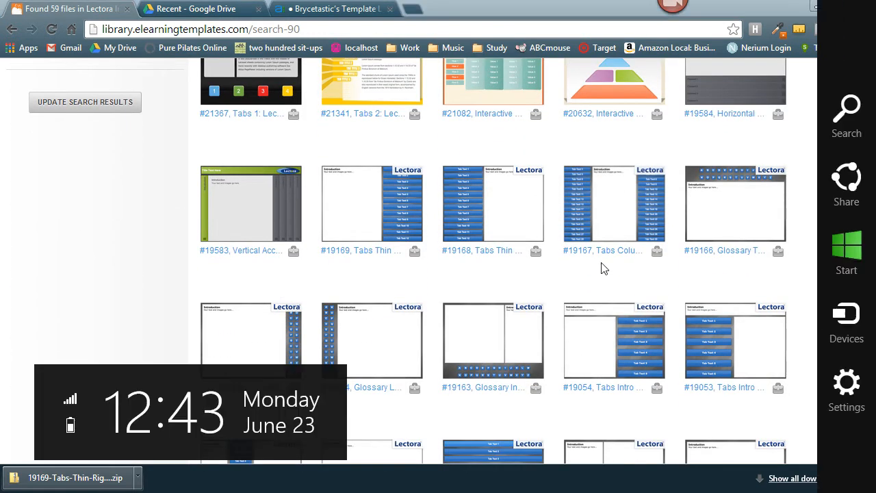
click(347, 200)
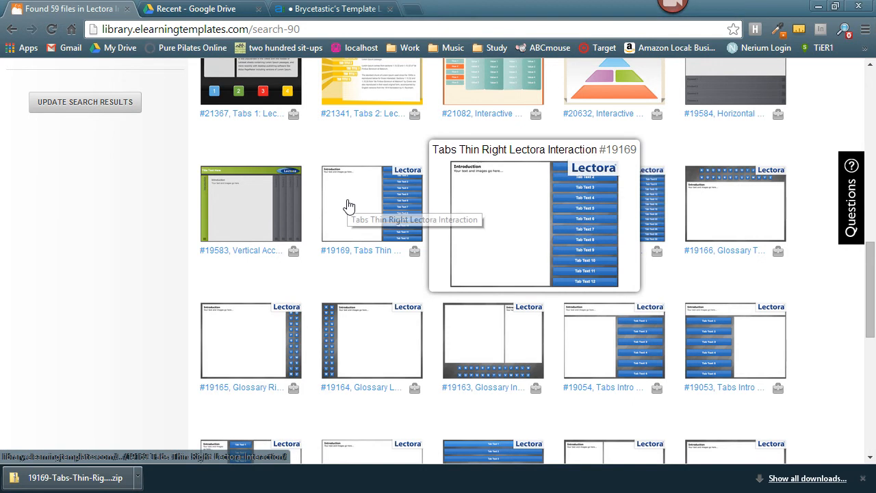
click(347, 204)
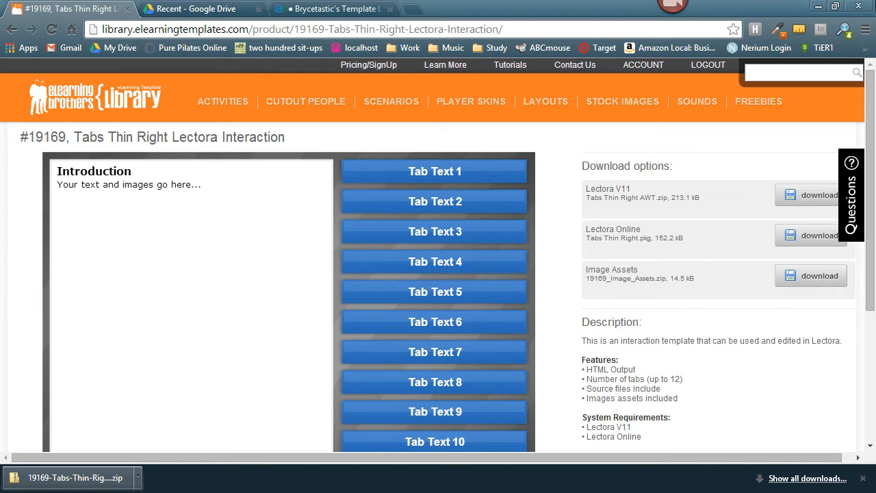
Step: Minimize the open windows and bring up the 19169-Tabs-Thin-Right-Lectora-Interaction folder to examine its Lectora and PSD files
click(817, 8)
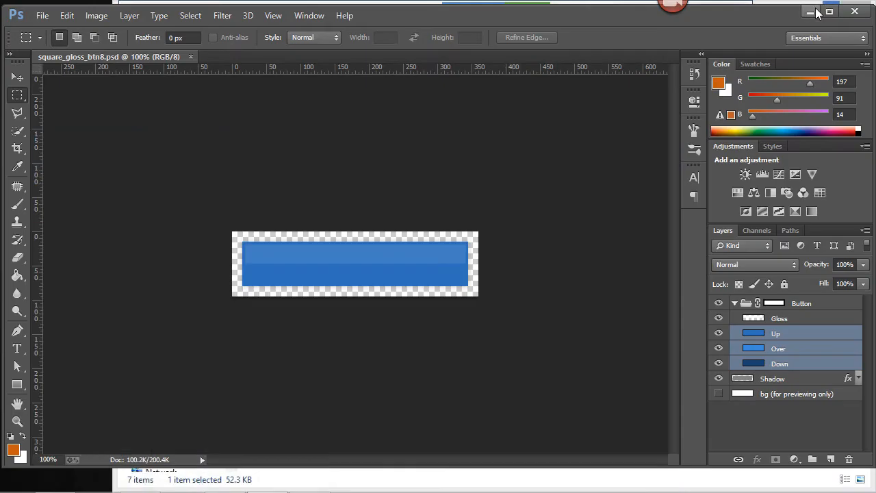
click(811, 12)
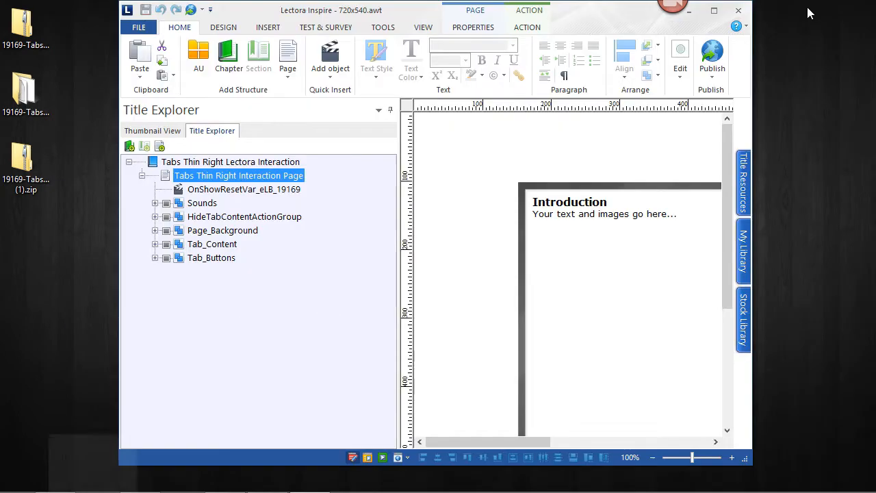
click(689, 11)
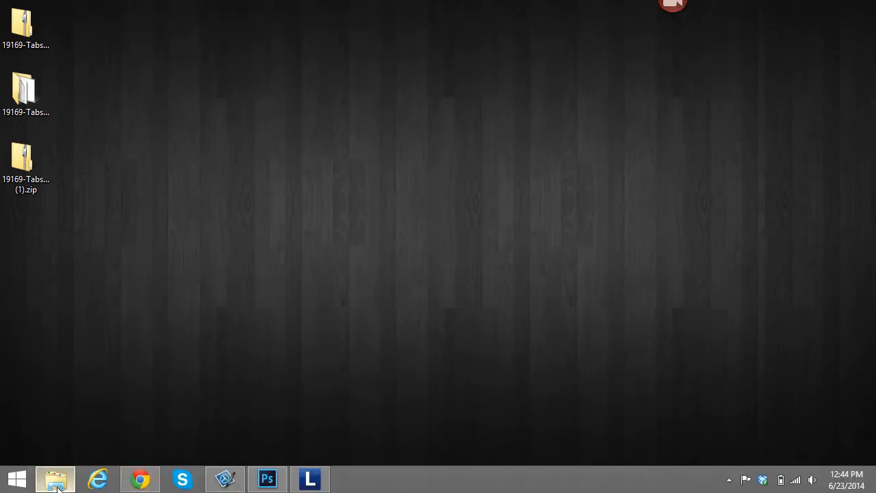
click(55, 477)
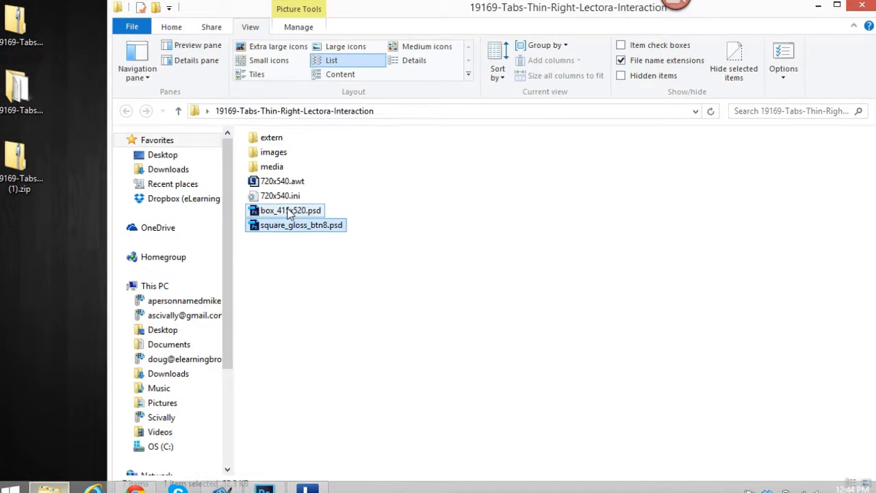
click(287, 226)
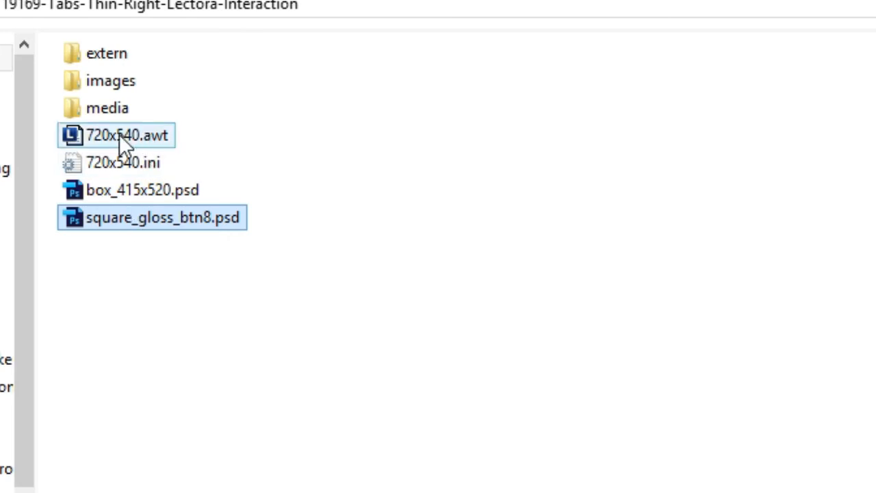
mouse_move(119, 134)
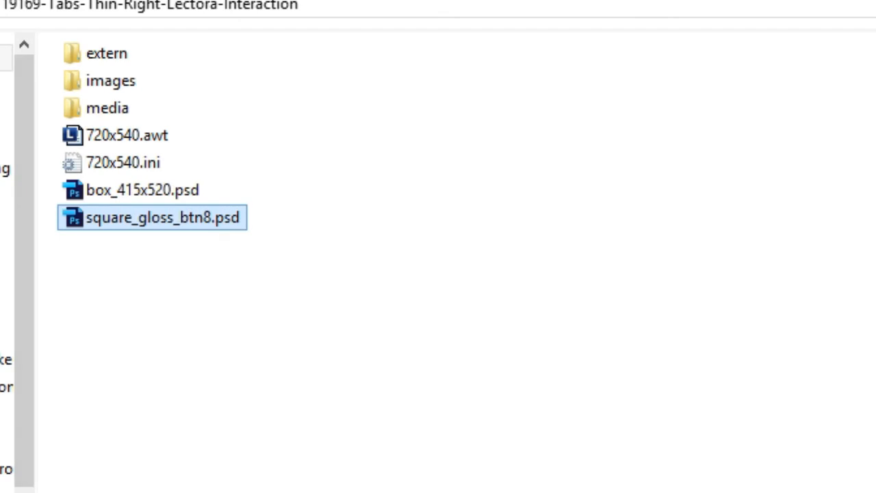
Step: Switch to Lectora Inspire, maximize its window, and fill the Page_Background_Editable shape with the saved blue color
click(309, 483)
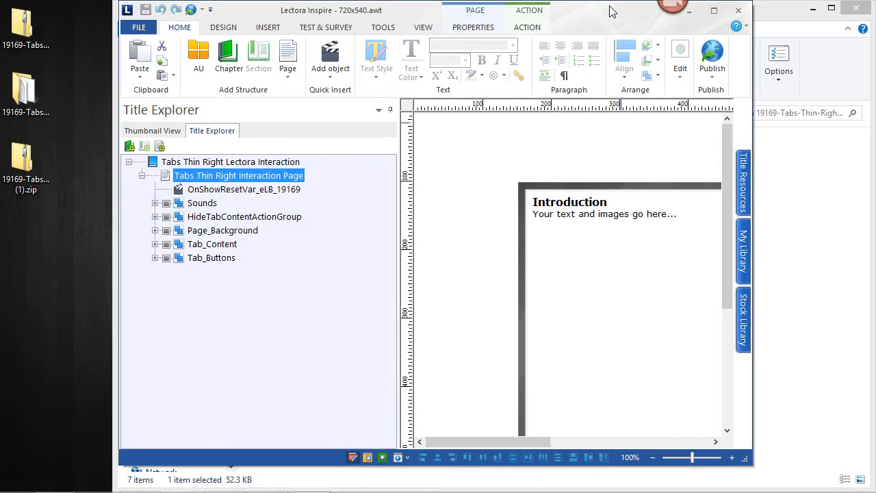
drag(608, 9, 572, 0)
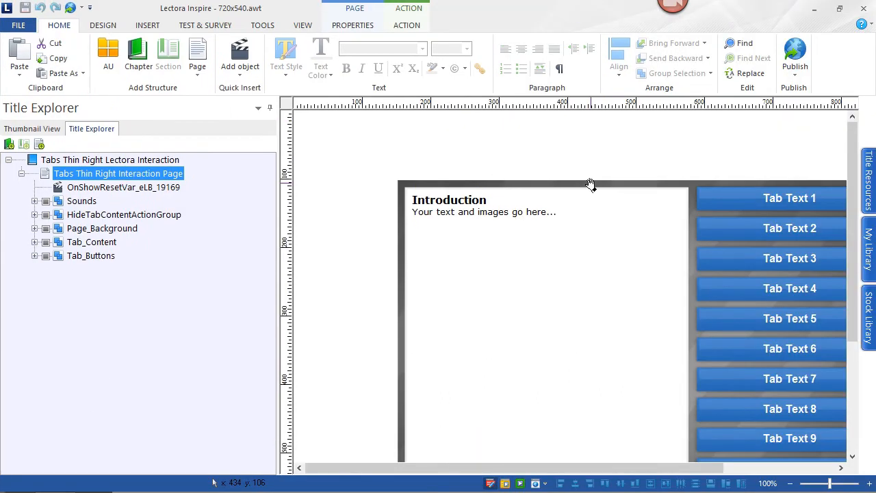
click(401, 185)
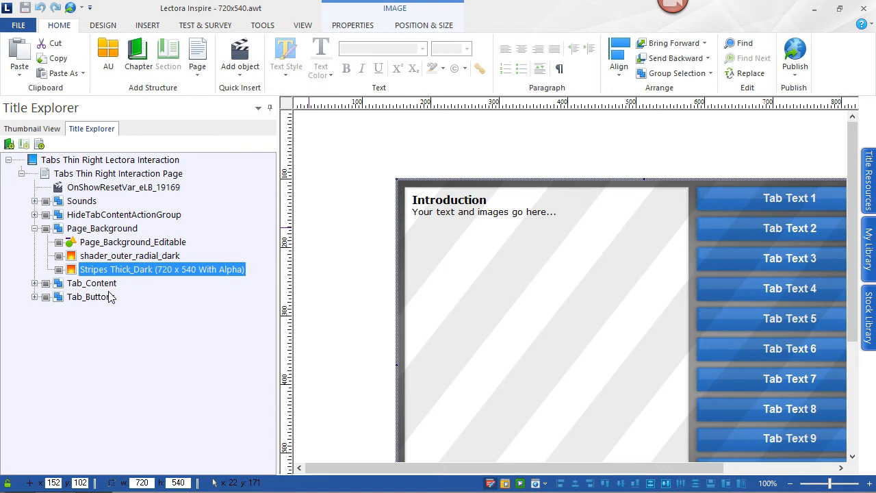
click(103, 243)
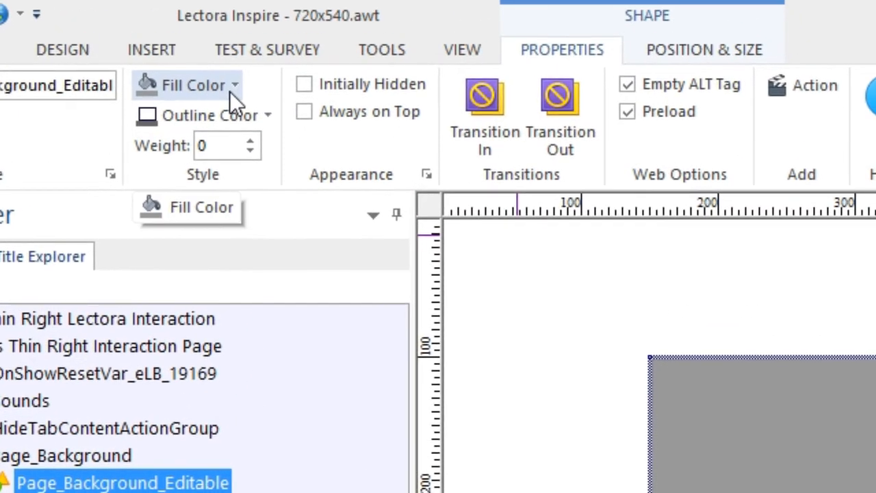
click(232, 89)
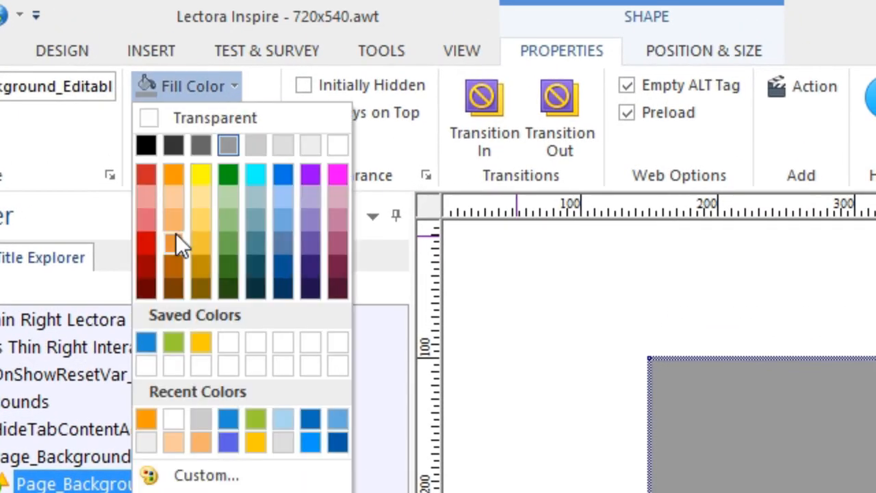
click(152, 348)
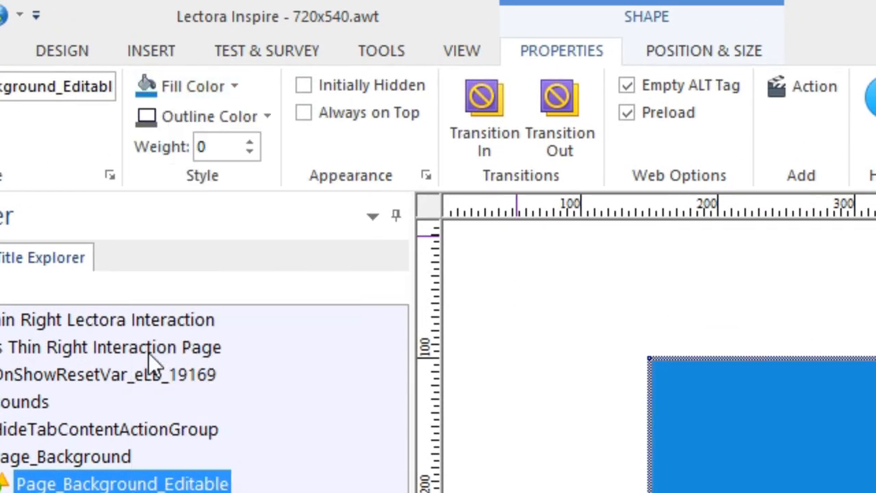
click(124, 458)
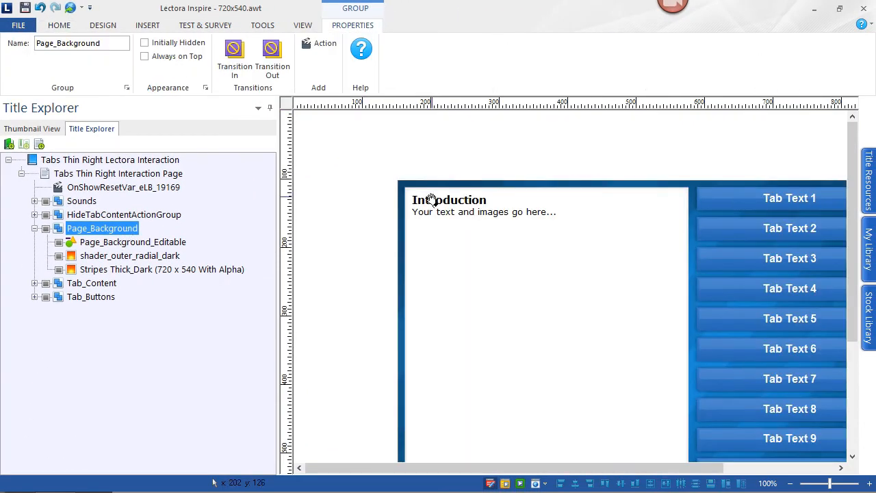
Step: Give the Content_Background shape behind the introduction text an orange outline and deselect it
click(405, 234)
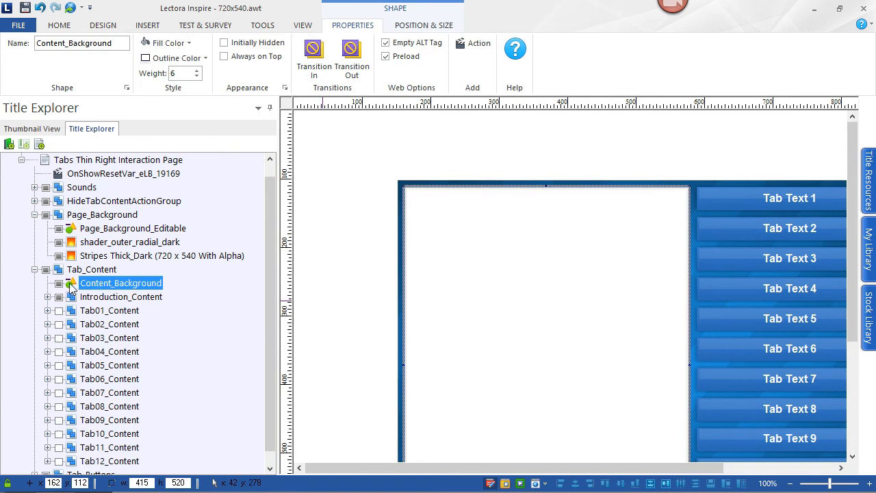
click(190, 44)
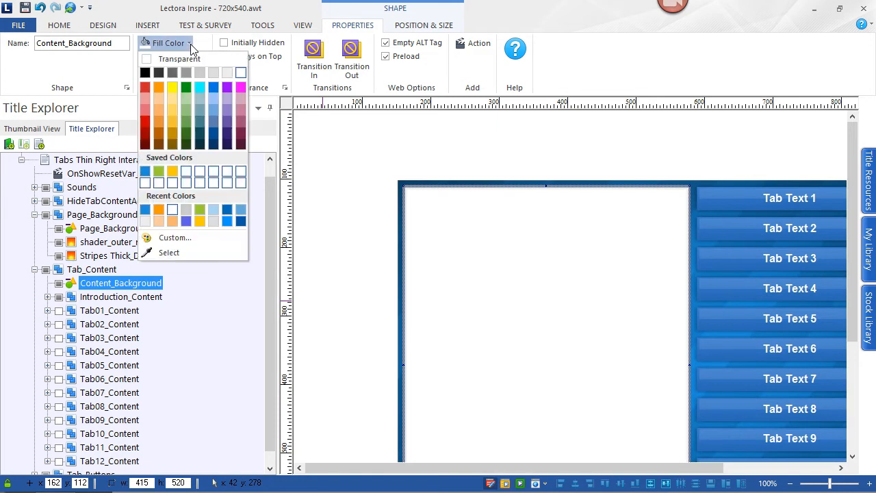
click(190, 44)
click(206, 57)
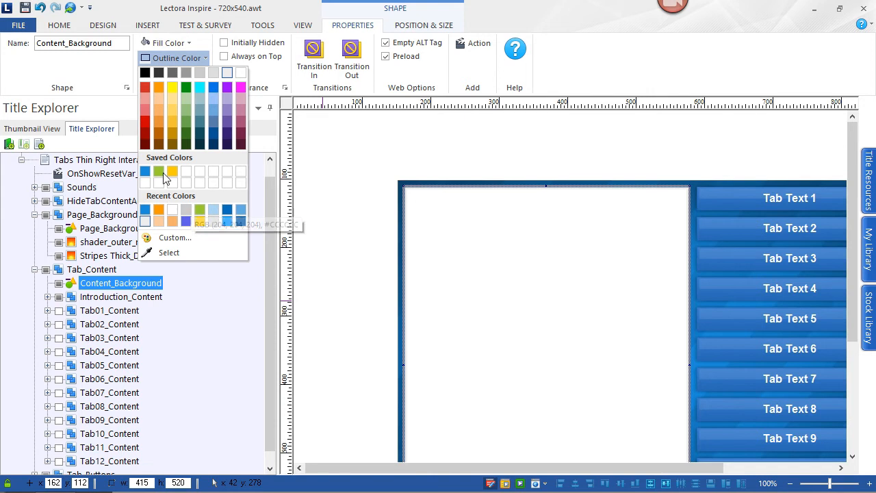
click(158, 209)
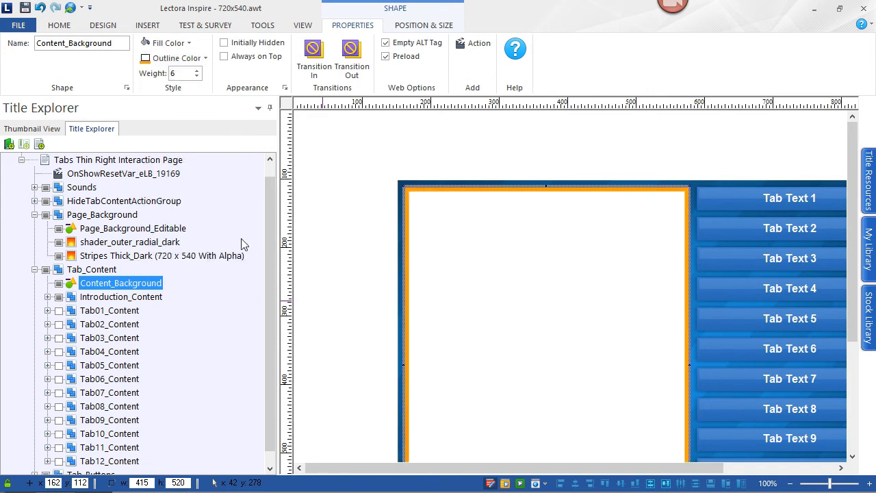
click(328, 204)
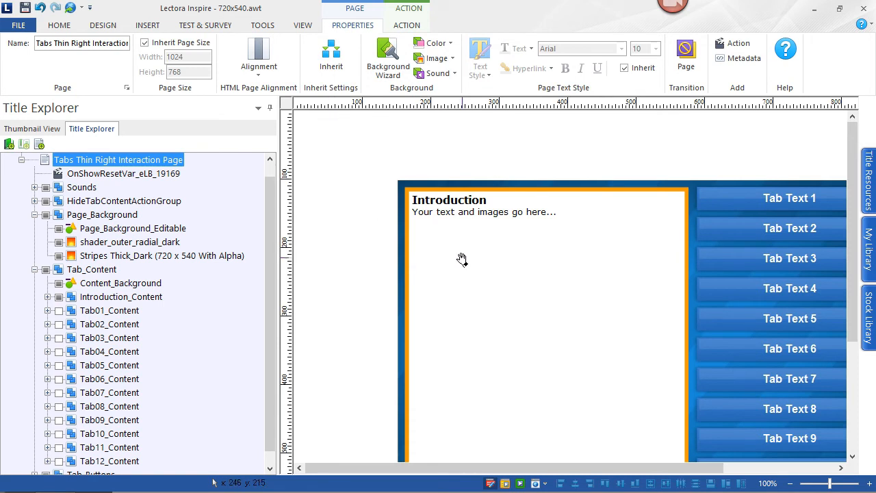
Step: Locate the first tab button's objects in the title structure, then switch to square_gloss_btn8.psd in Photoshop
click(719, 205)
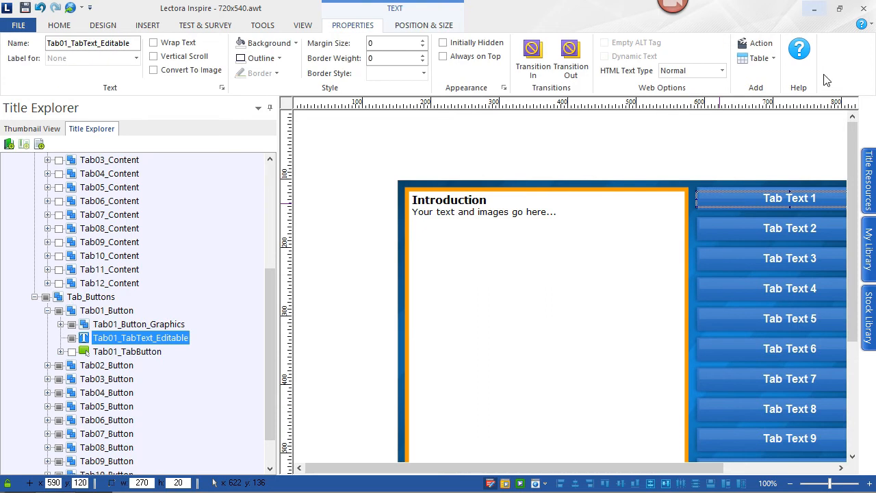
click(813, 15)
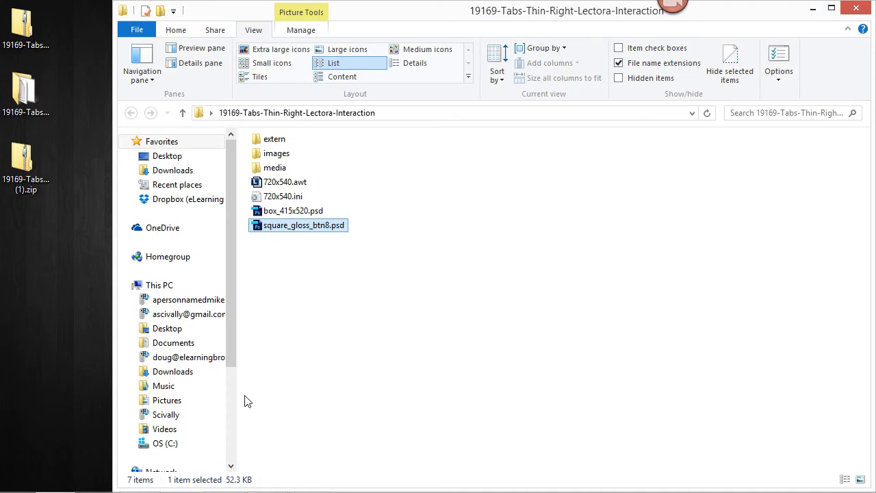
mouse_move(343, 487)
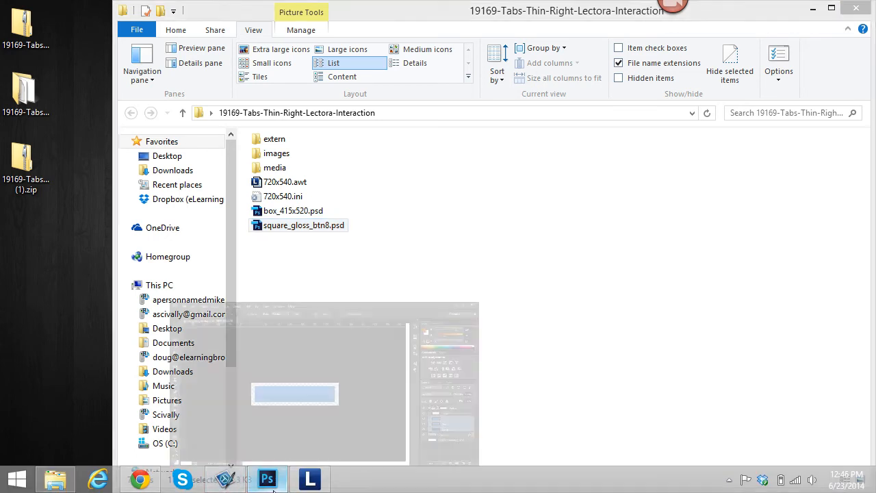
click(271, 487)
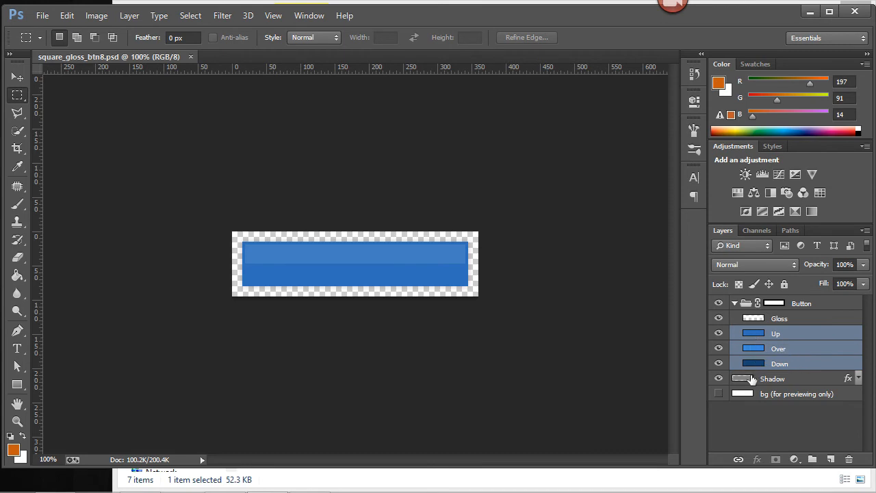
Step: In Chrome, sample the library page's orange header with the page color picker, copying #F67C23, then return to Photoshop
mouse_move(360, 490)
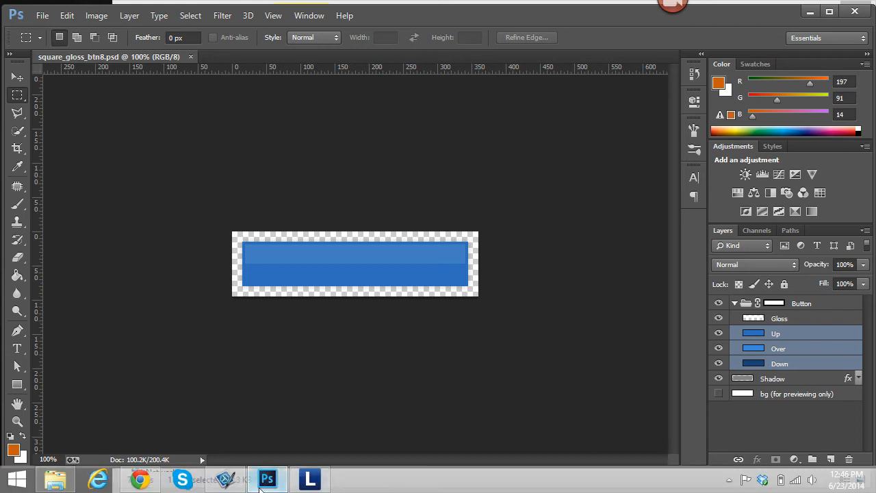
click(150, 482)
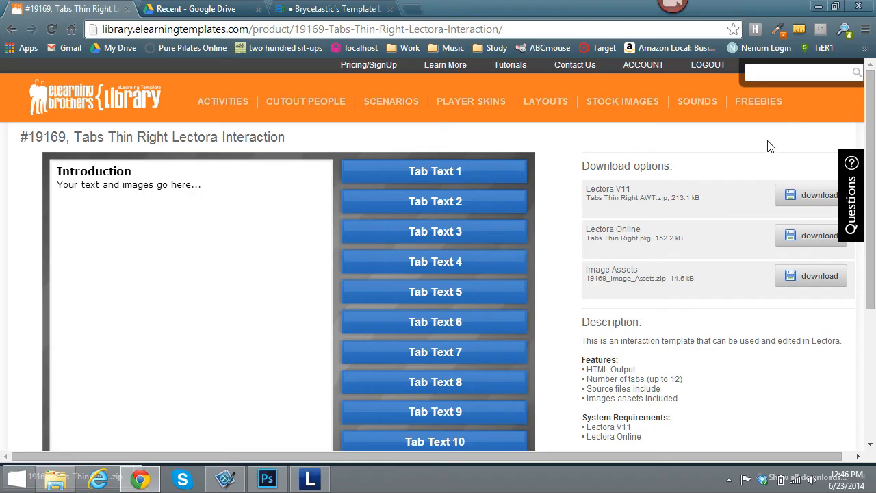
click(778, 29)
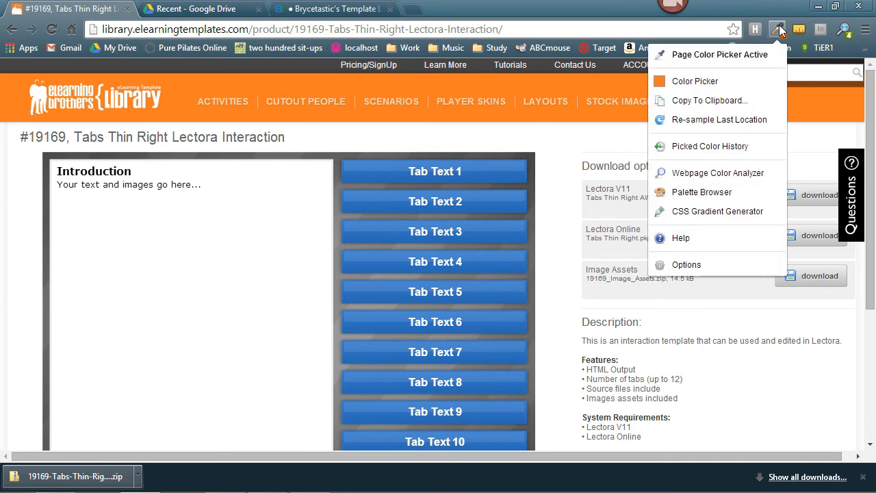
click(745, 61)
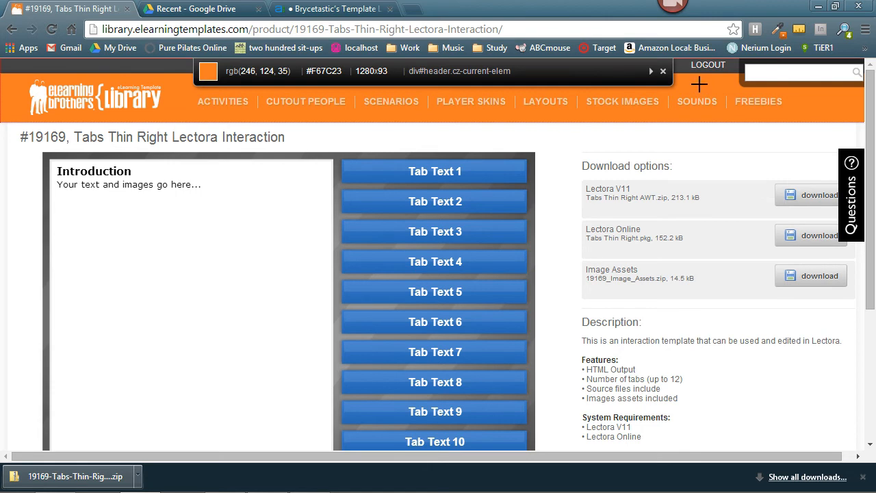
click(698, 84)
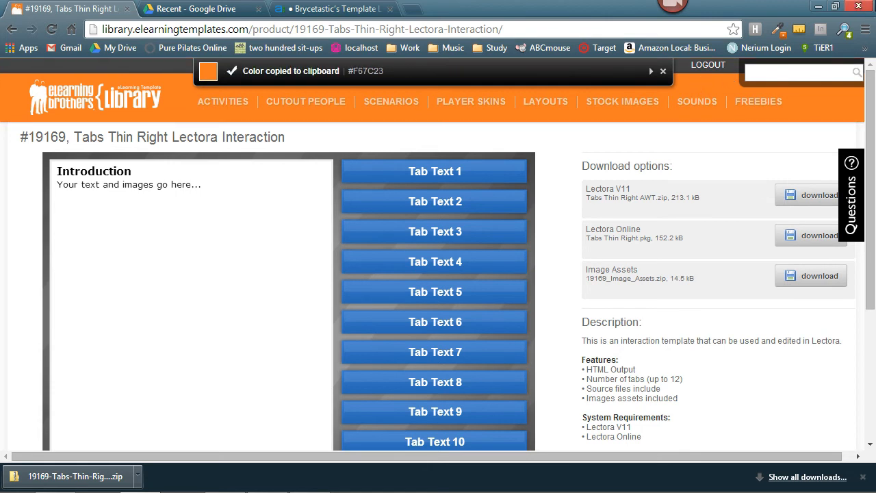
click(820, 6)
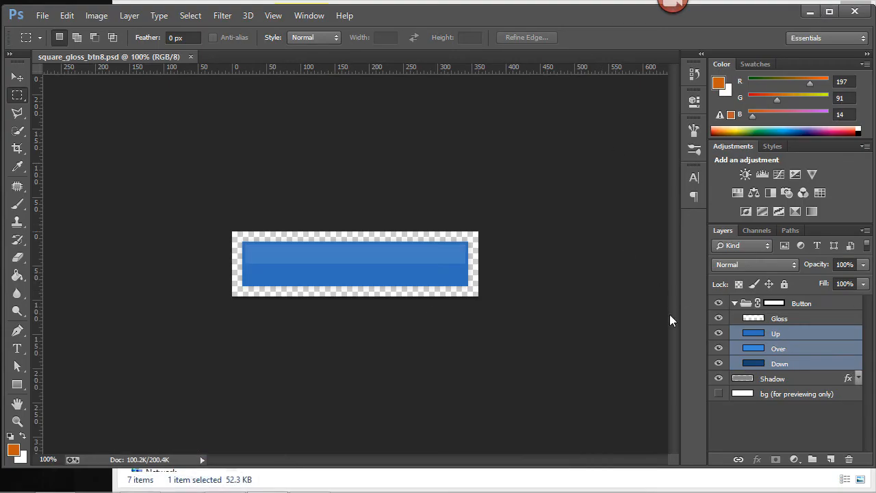
Step: Select only the Up layer and hide the Over and Down layers in the Button group
click(17, 77)
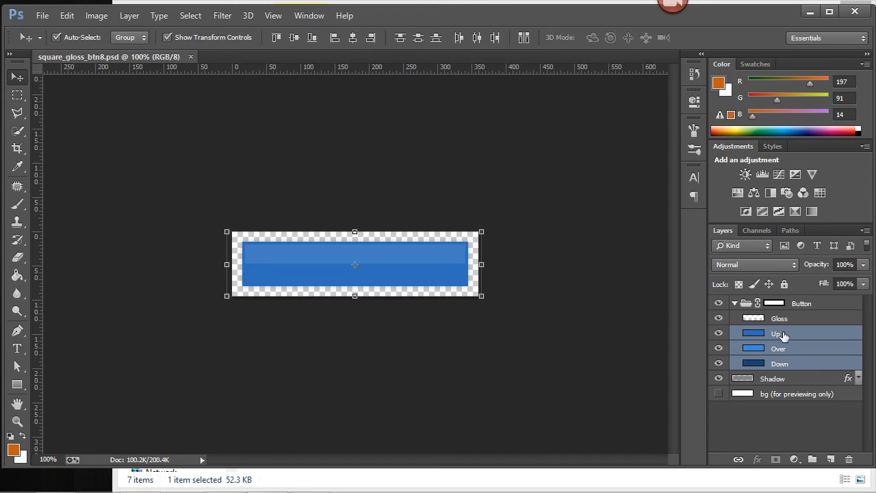
click(782, 334)
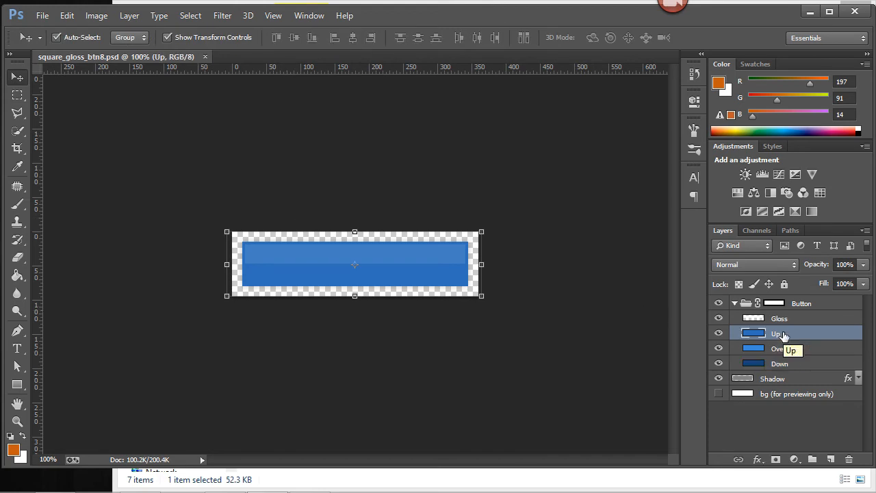
click(718, 363)
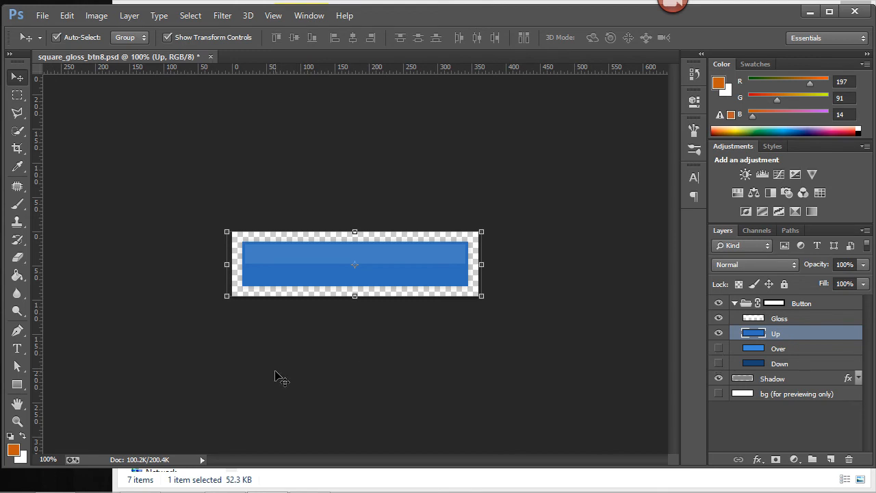
Step: Set the foreground color to #F67C23 and fill the Up layer's button shape with it using the Paint Bucket
click(20, 276)
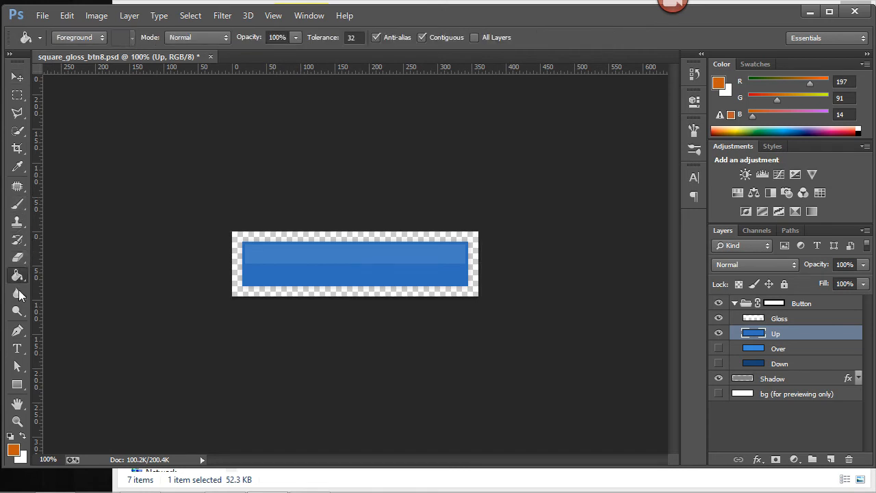
click(13, 450)
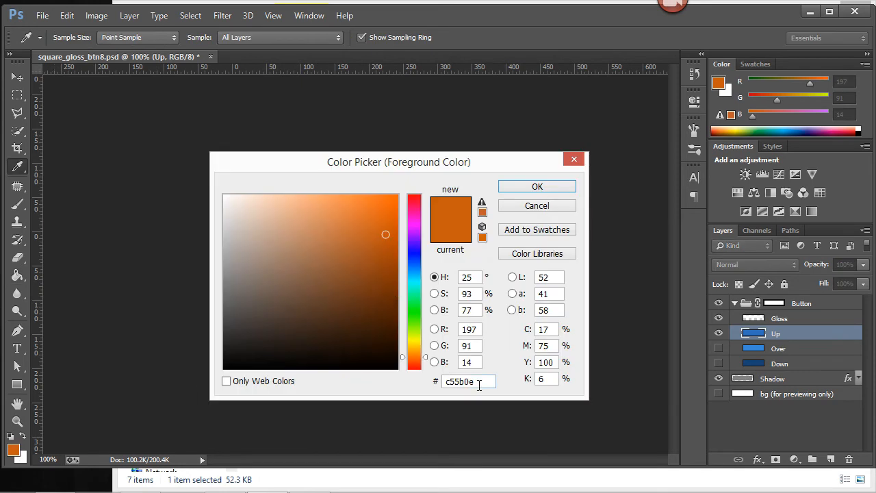
double_click(479, 381)
key(ctrl+v)
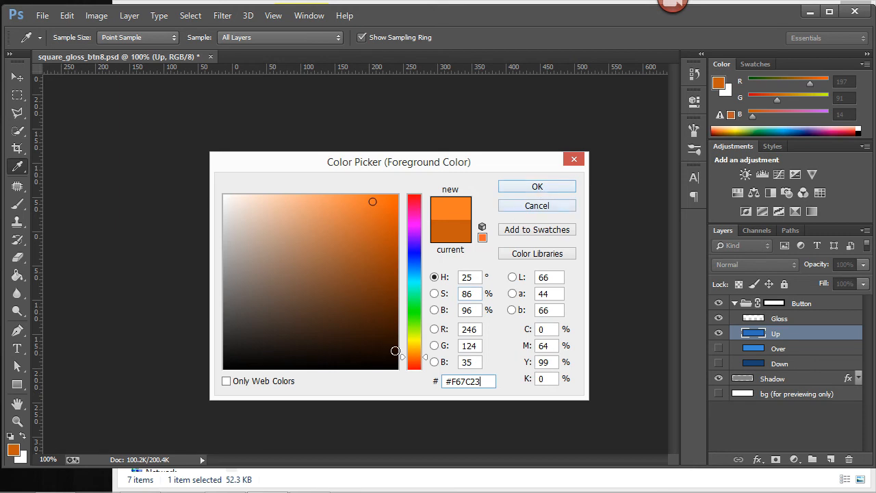
click(452, 381)
key(BackSpace)
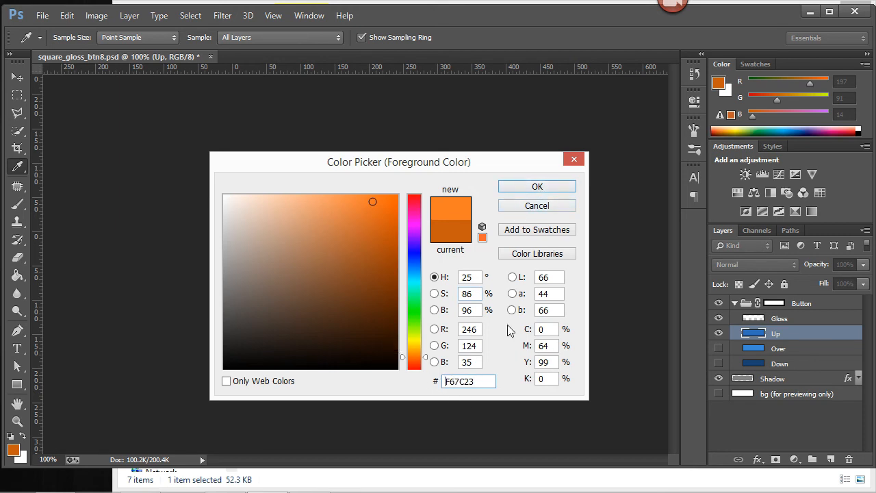
key(g)
click(535, 186)
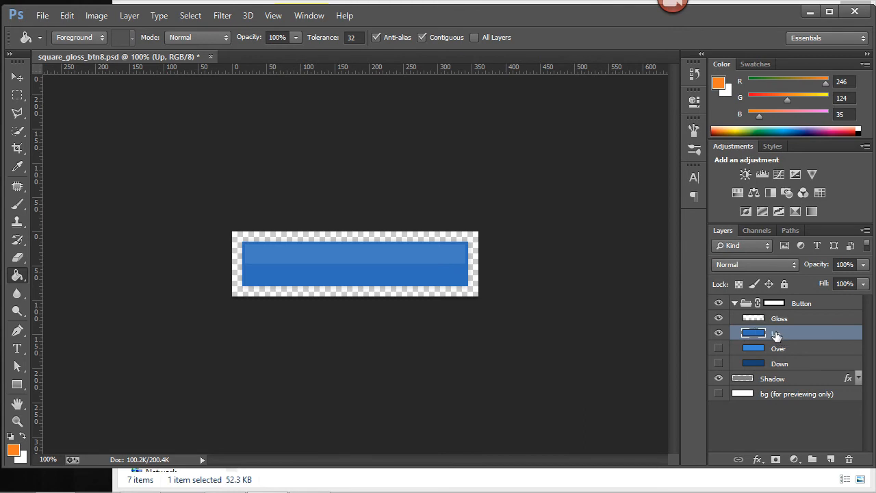
click(438, 276)
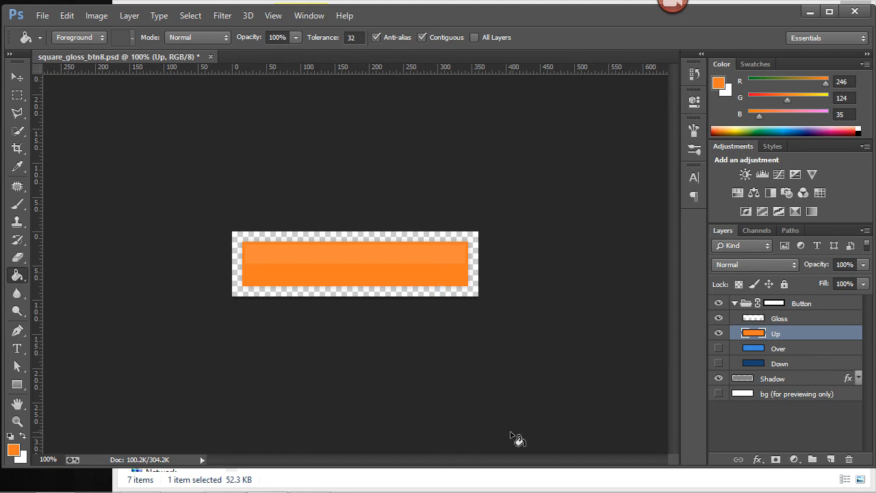
Step: Show the Over layer instead of Up and fill its button shape with the lighter orange #f5a062
click(800, 353)
click(717, 348)
click(718, 333)
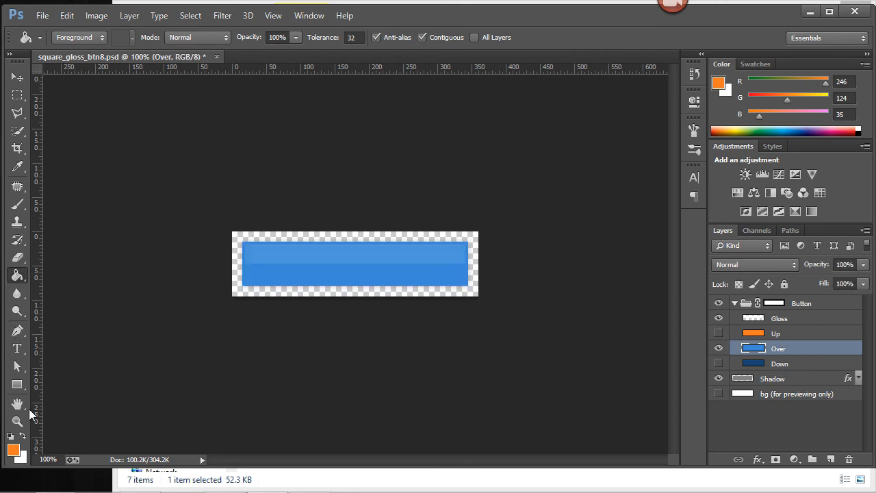
click(14, 449)
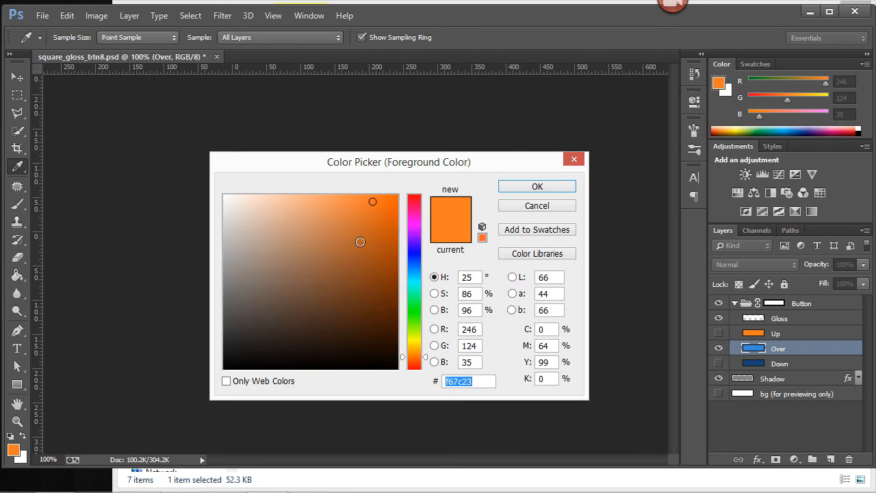
click(328, 201)
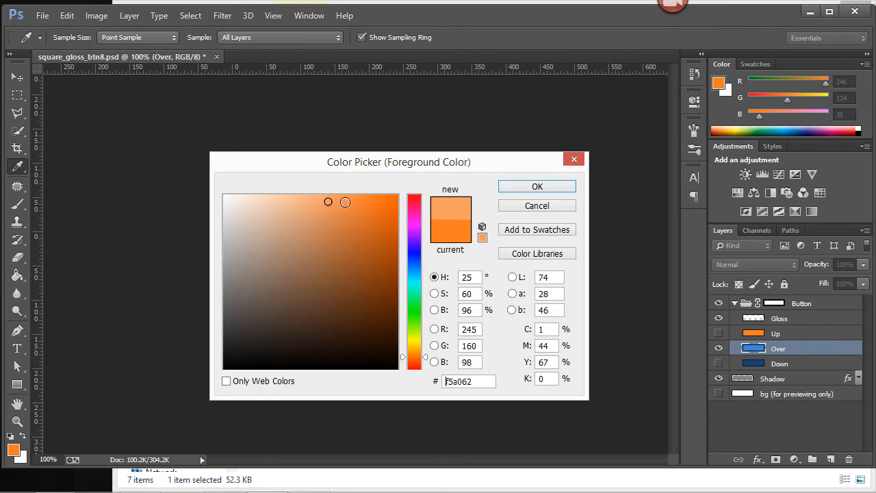
click(551, 188)
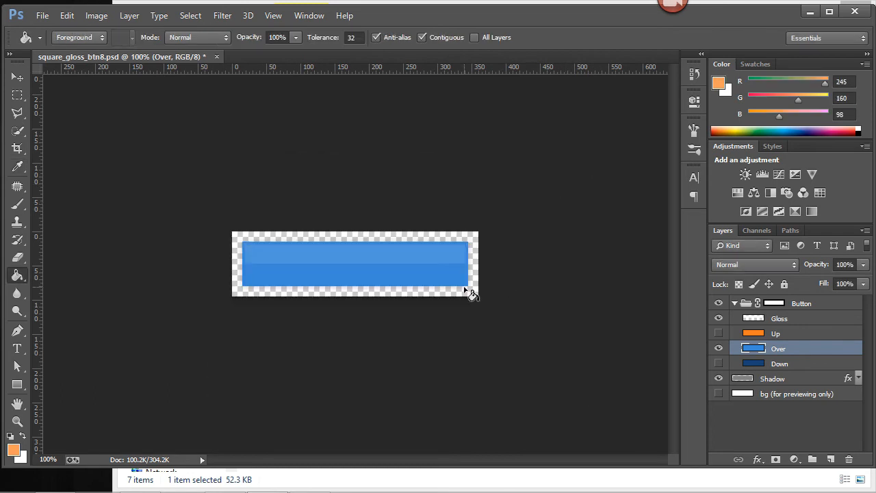
click(400, 284)
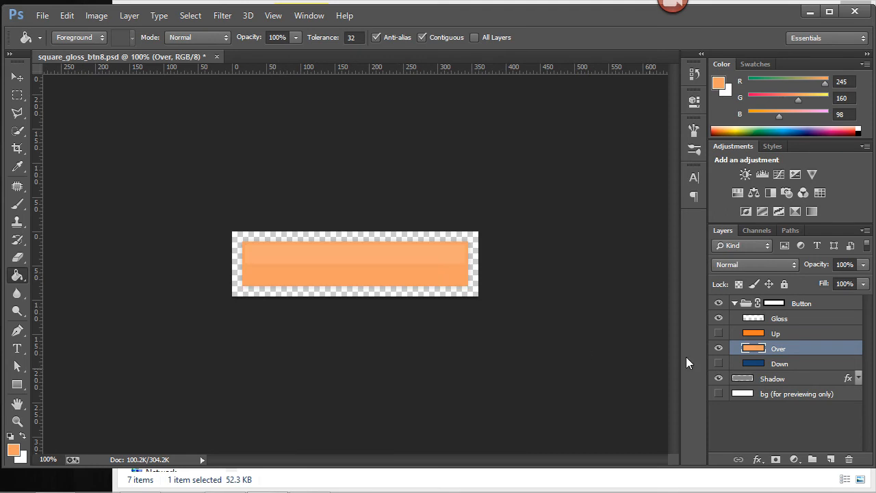
Step: Show the Down layer instead of Over and fill its button shape with a darker orange, RGB 192, 91, 17, based on #F67C23
click(720, 364)
click(718, 348)
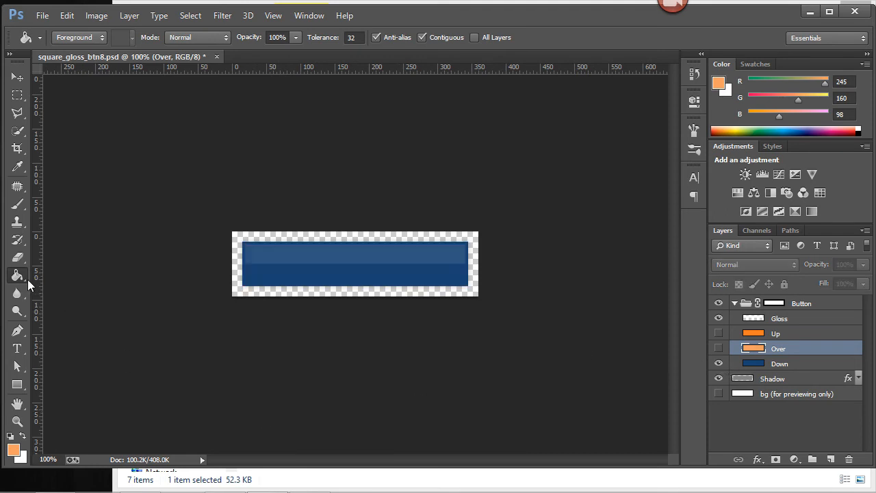
click(13, 449)
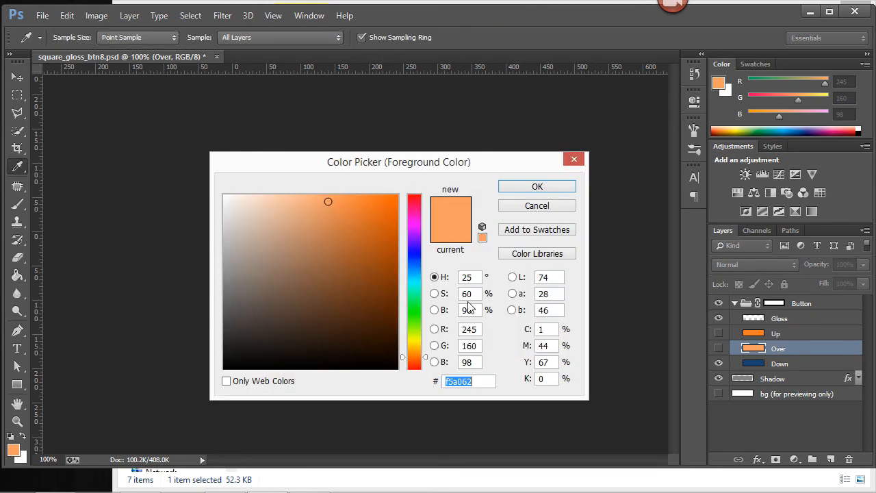
text(#F67C23)
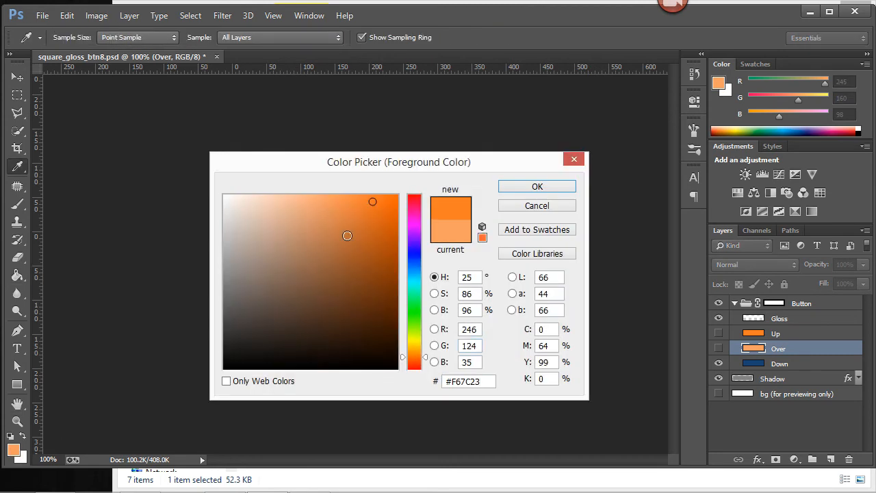
click(382, 237)
click(551, 189)
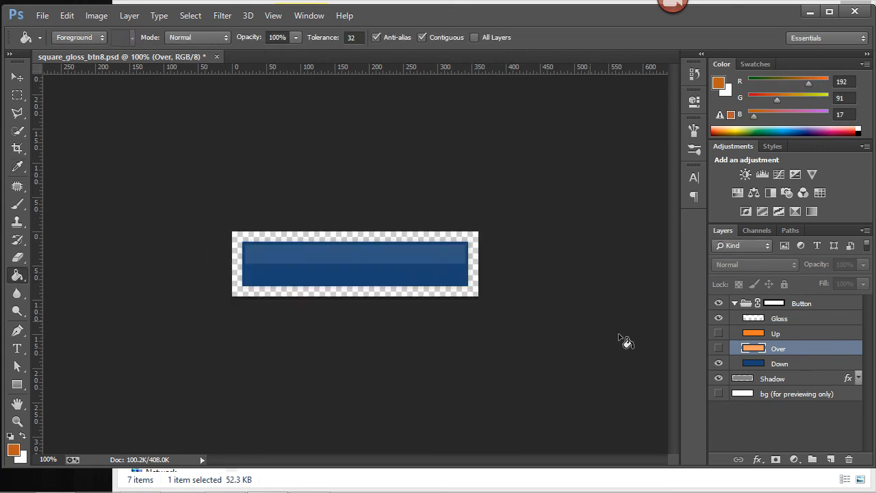
click(793, 369)
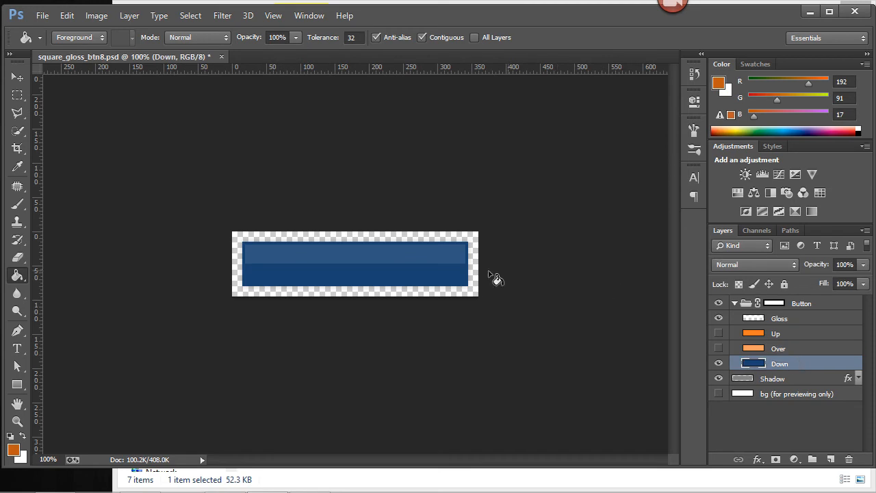
click(436, 281)
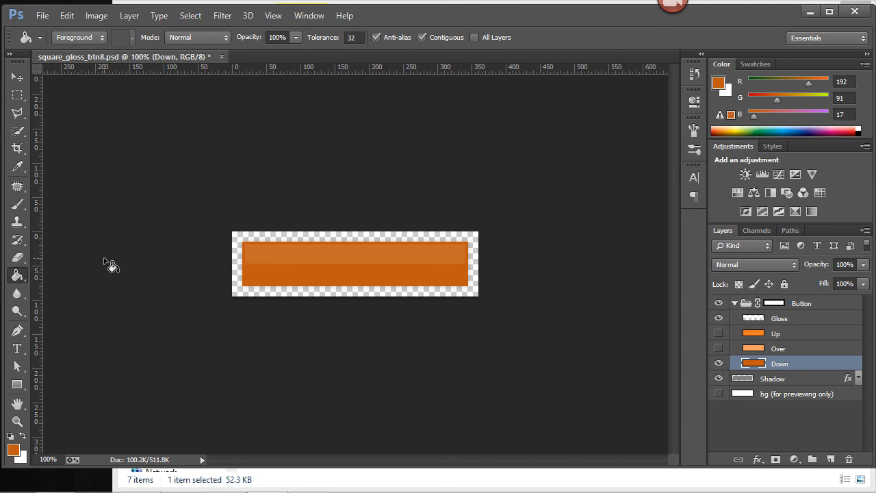
Step: Export the visible button for web as PNG-24 to the 19169-Tabs-Thin-Right-Lectora-Interaction images folder, replacing 19169_Thin_BTN_Up.png
click(43, 15)
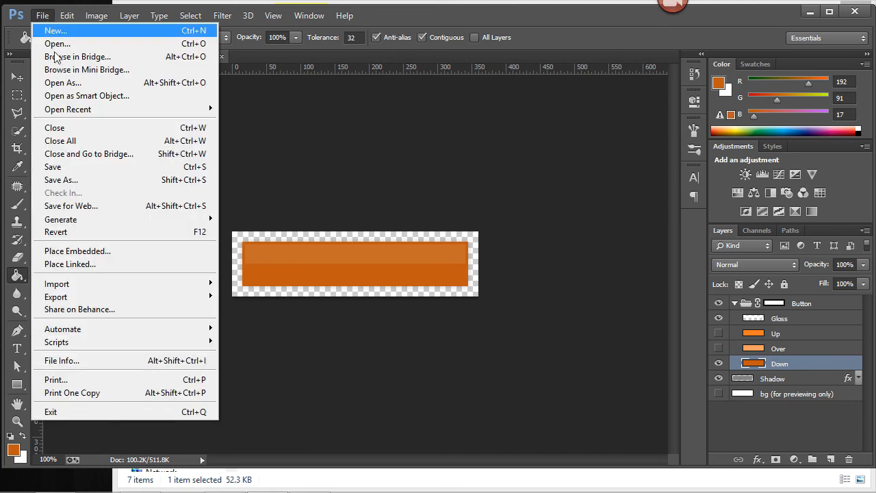
click(86, 209)
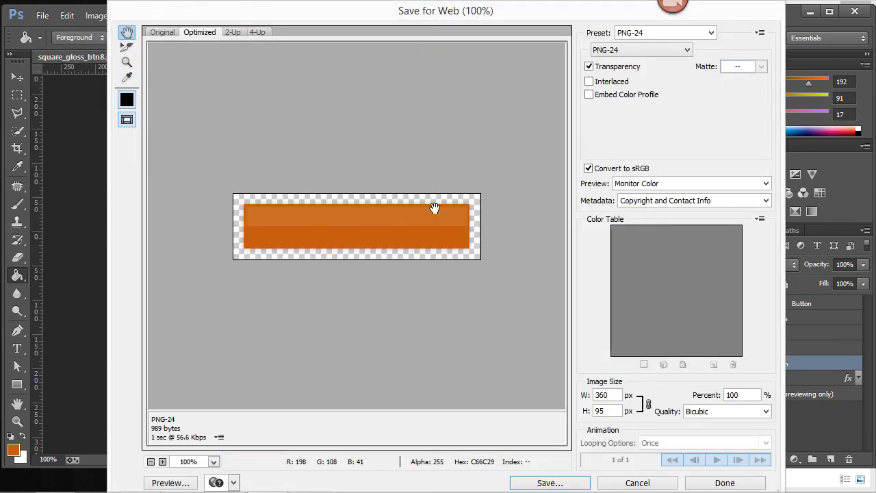
click(547, 482)
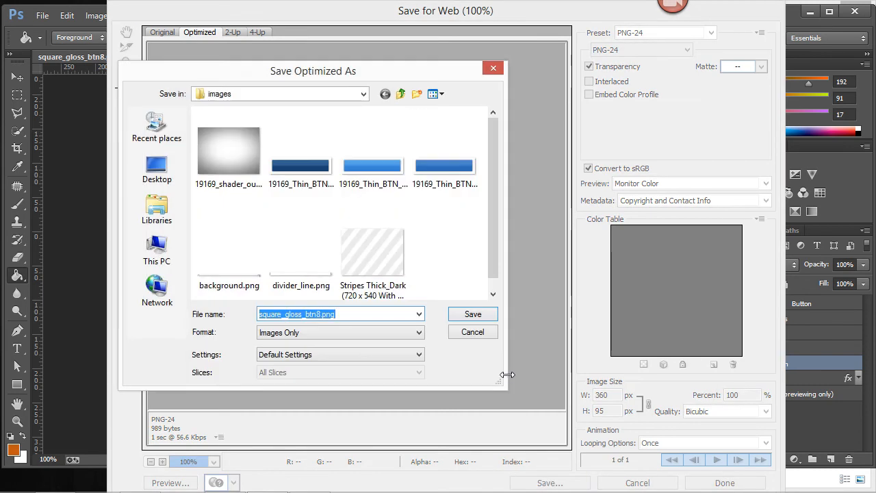
click(401, 95)
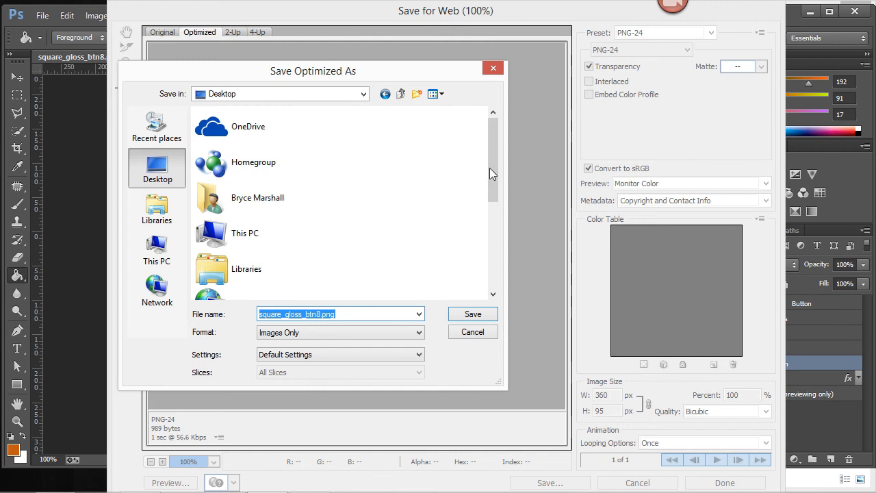
drag(492, 170, 492, 252)
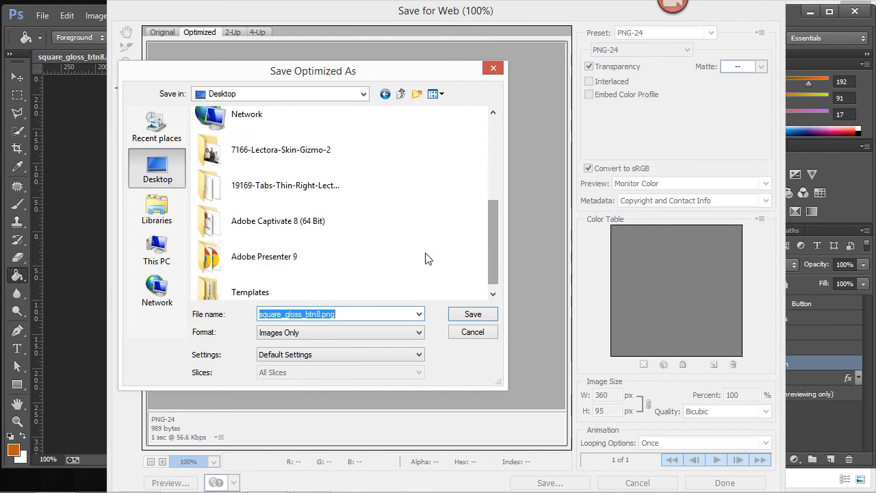
double_click(216, 204)
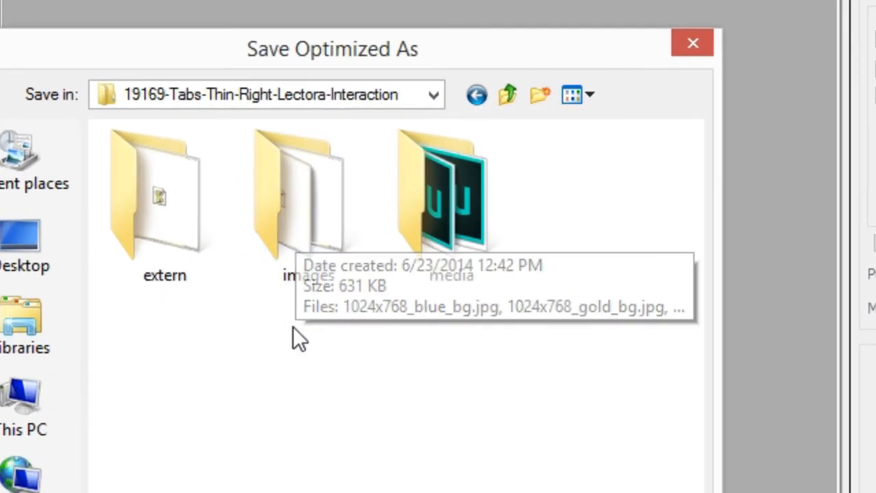
click(312, 288)
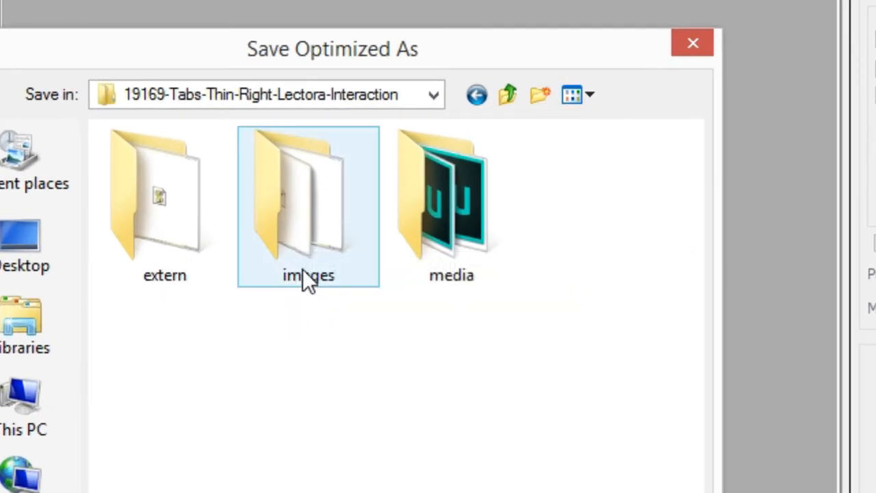
double_click(308, 277)
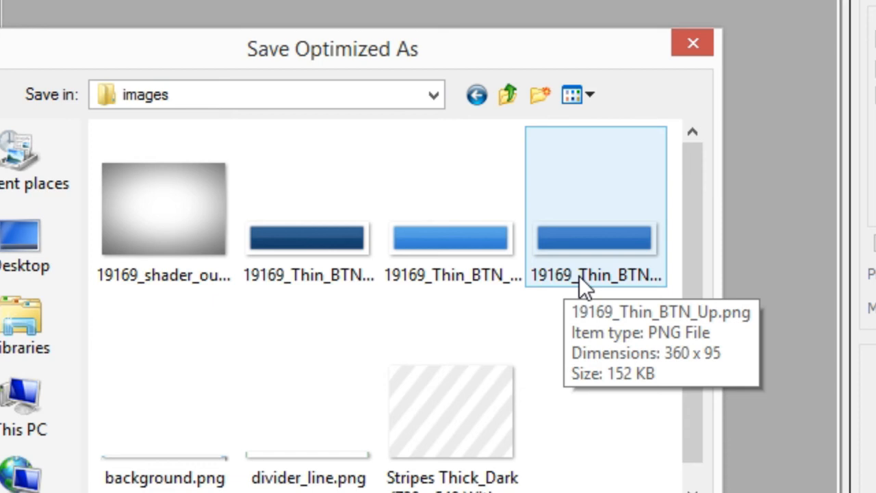
click(580, 286)
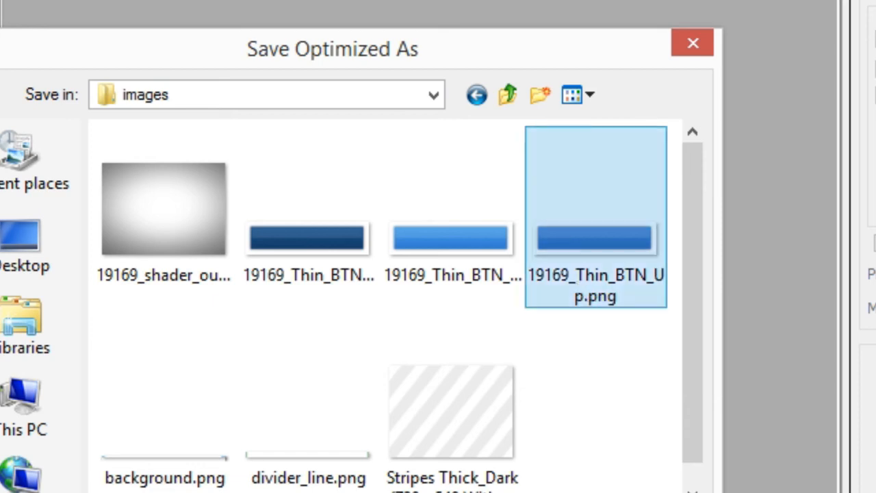
click(607, 489)
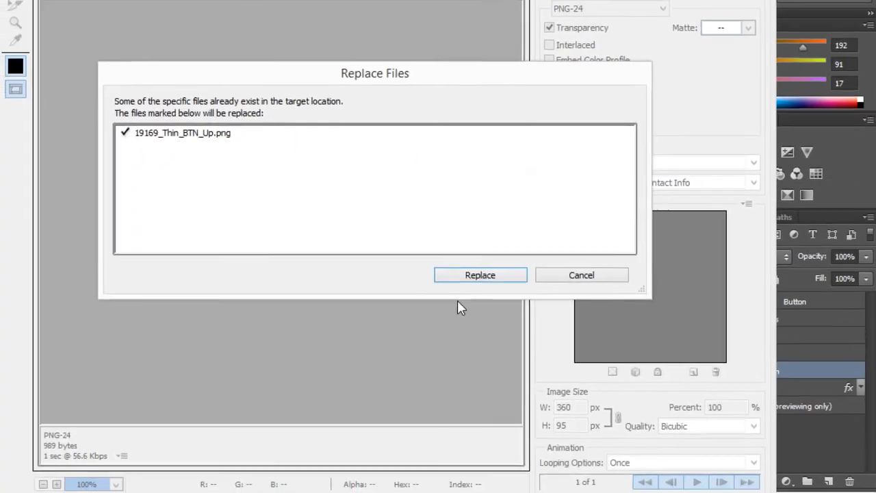
click(462, 275)
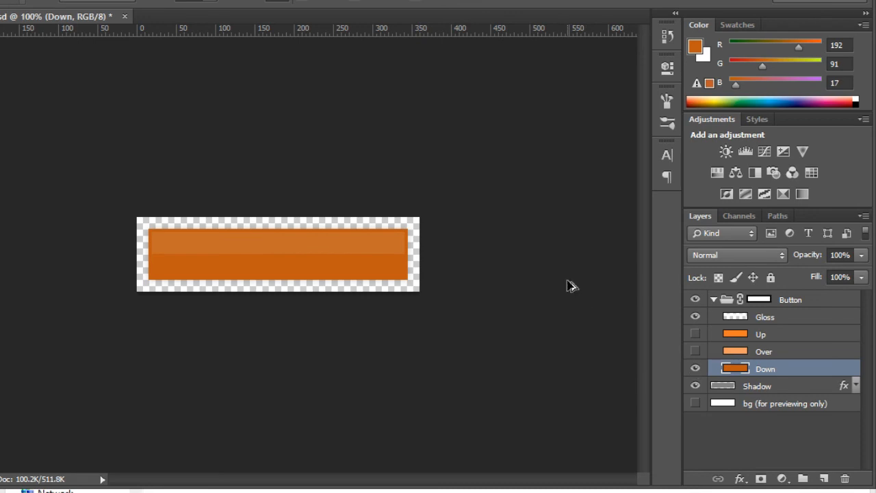
Step: Export the Down state for web as PNG-24, replacing 19169_Thin_BTN_Down.png in the images folder
key(ctrl+alt+shift+s)
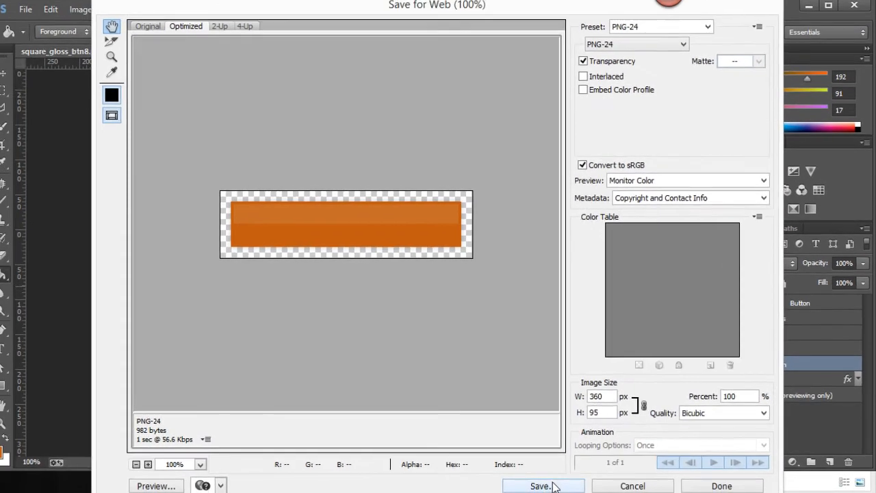
click(559, 482)
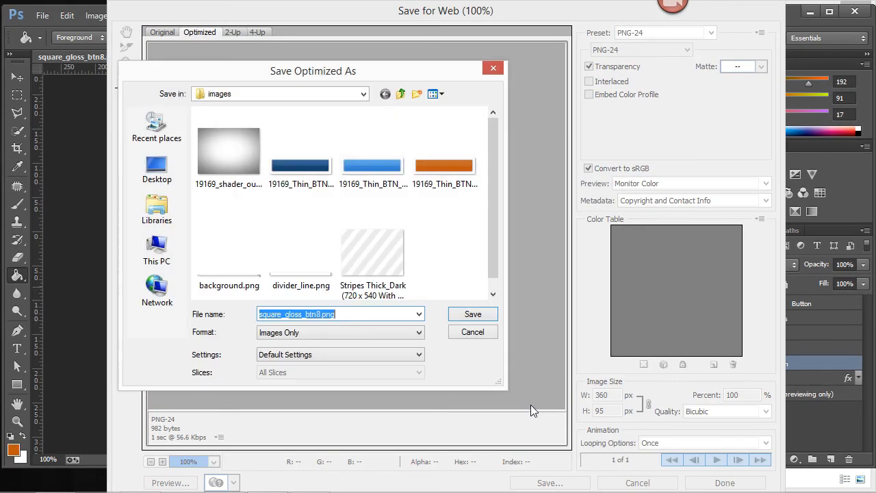
click(300, 151)
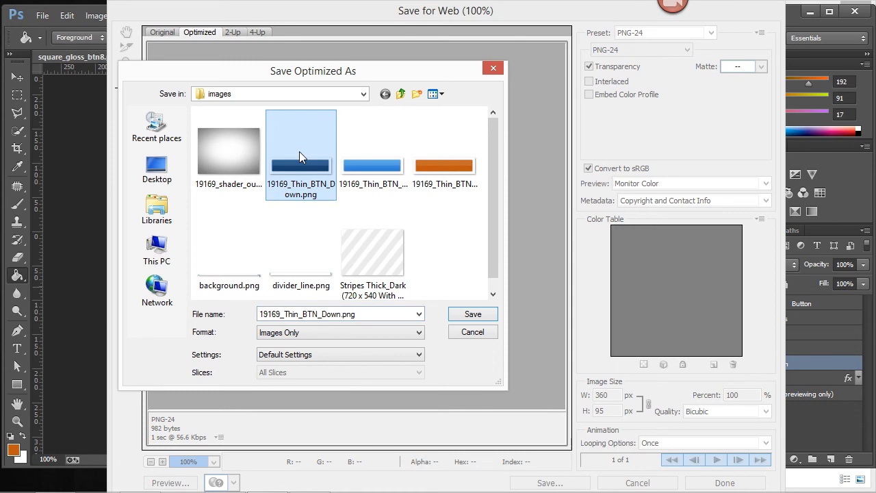
click(475, 314)
click(548, 285)
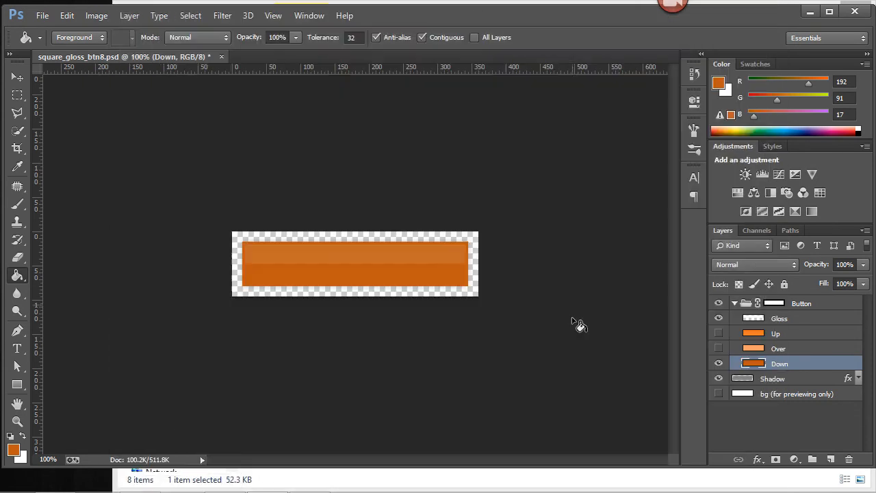
Step: Show the Up layer instead of Down and export it for web as PNG-24, replacing 19169_Thin_BTN_Up.png in the images folder
click(718, 363)
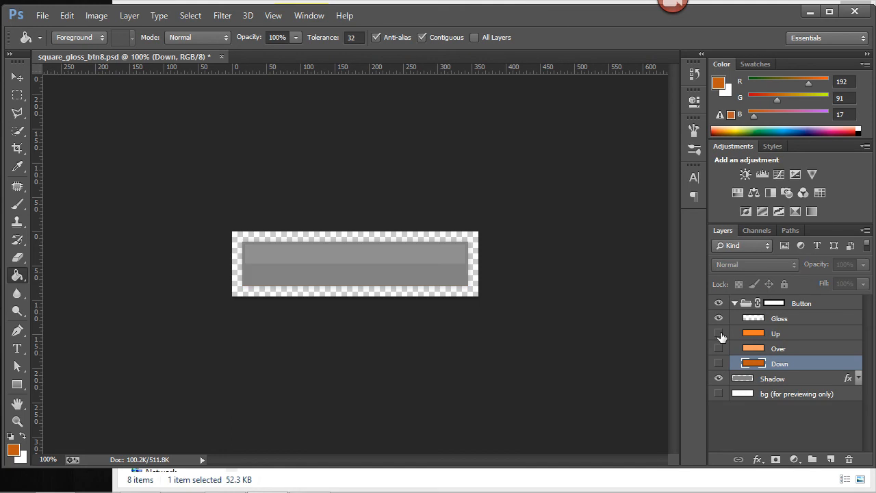
click(718, 333)
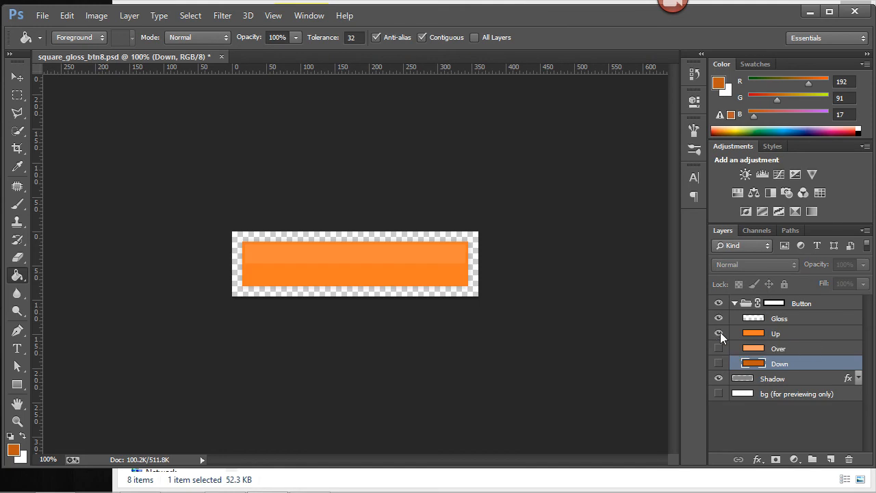
key(ctrl+alt+shift+s)
click(565, 481)
click(425, 198)
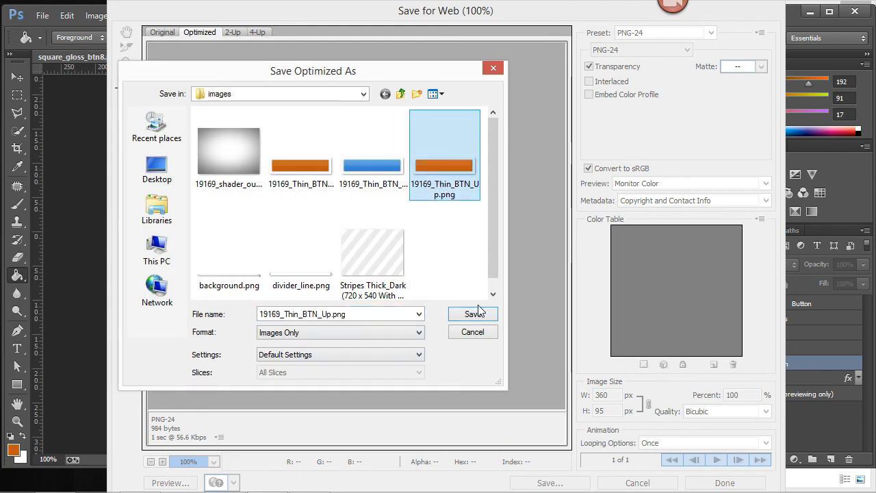
click(473, 314)
click(551, 283)
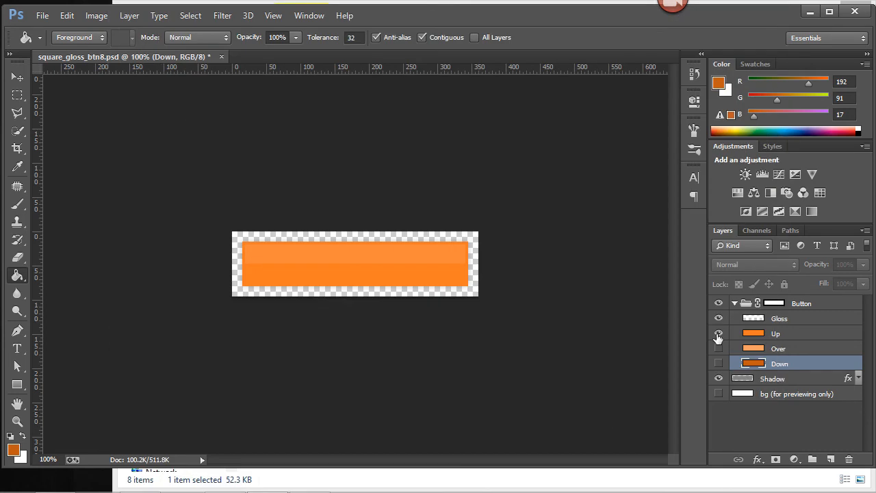
Step: Show the Over layer instead of Up and export it for web as PNG-24, replacing 19169_Thin_BTN_Over.png in the images folder
click(718, 334)
click(717, 348)
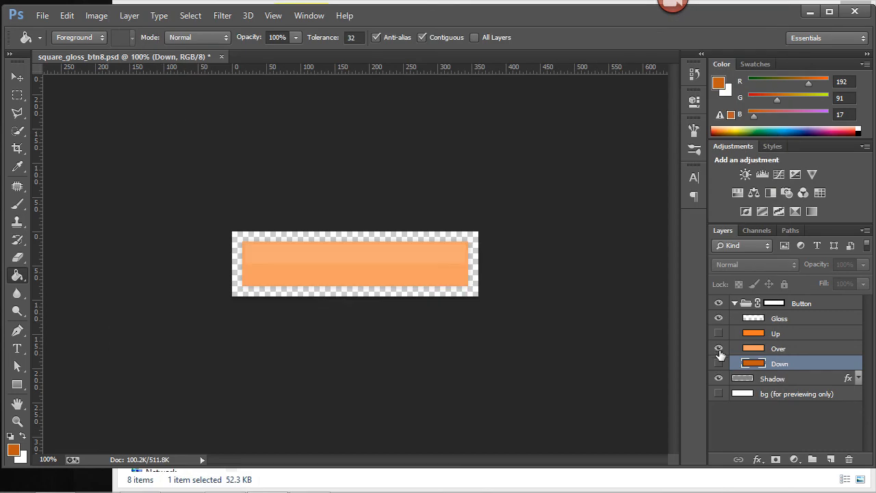
key(ctrl+alt+shift+s)
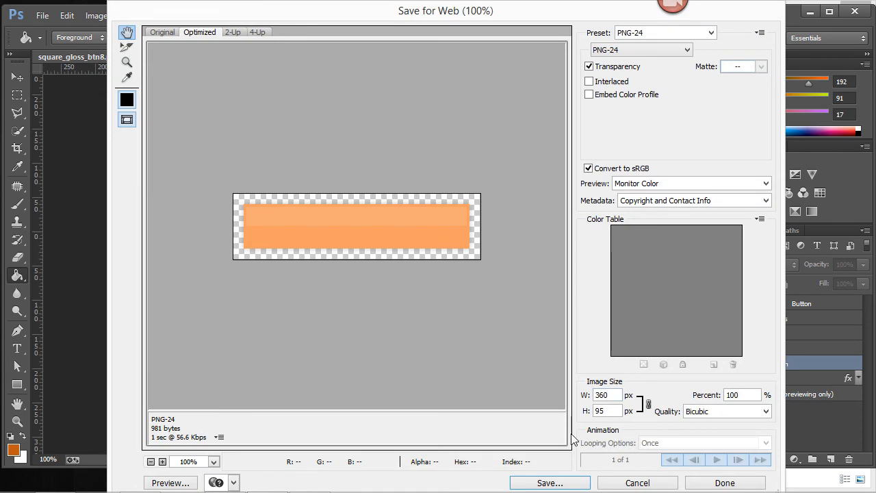
click(560, 479)
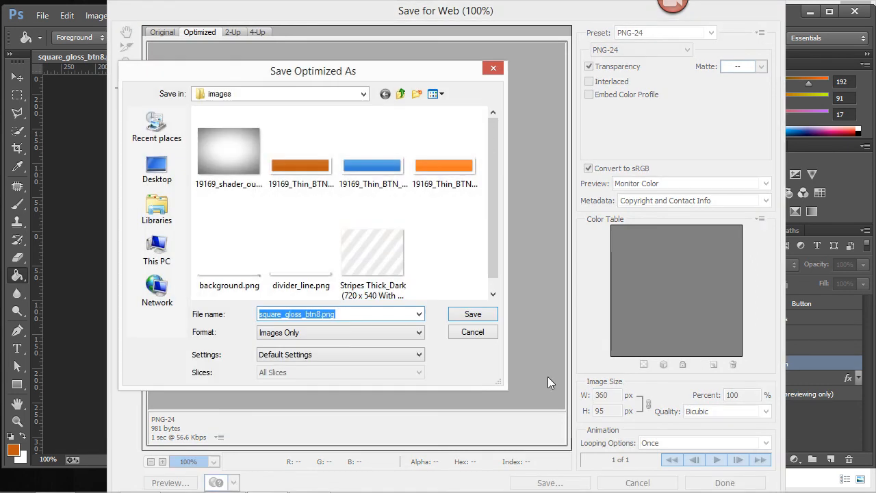
click(360, 182)
click(472, 314)
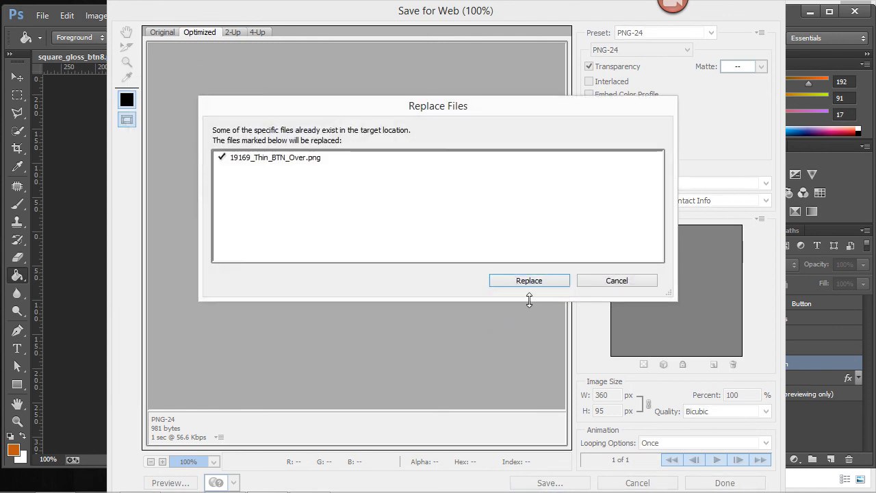
click(539, 282)
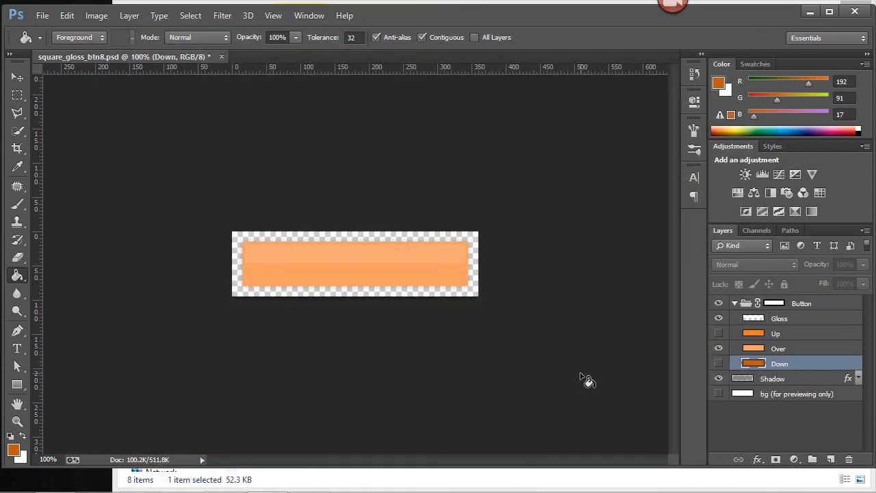
Step: Switch to the 720x540.awt title in Lectora Inspire to check the tab buttons on the interaction page
click(808, 14)
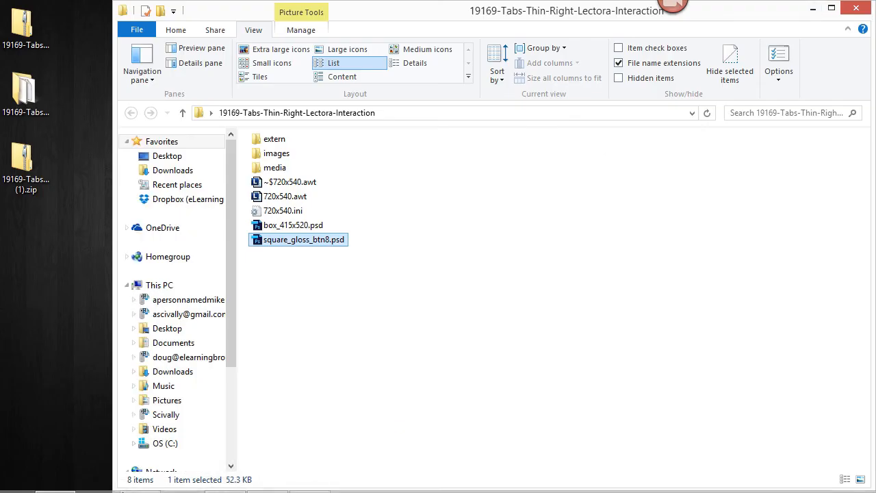
click(310, 479)
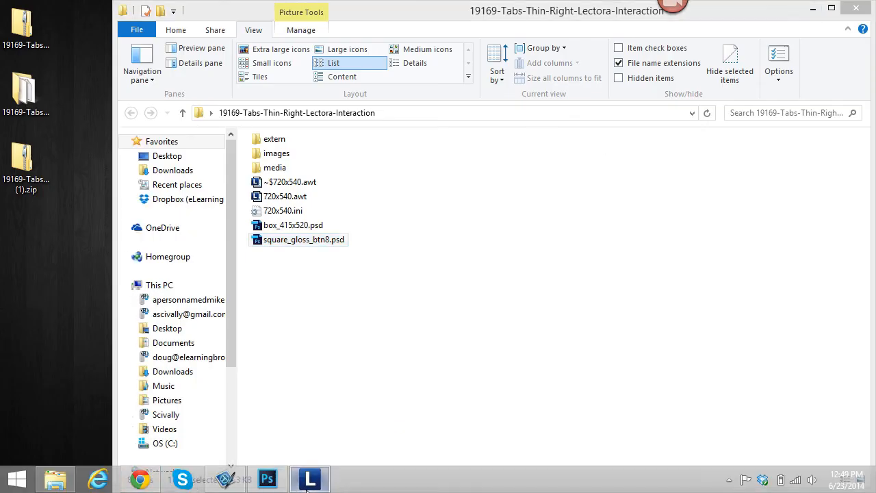
click(368, 336)
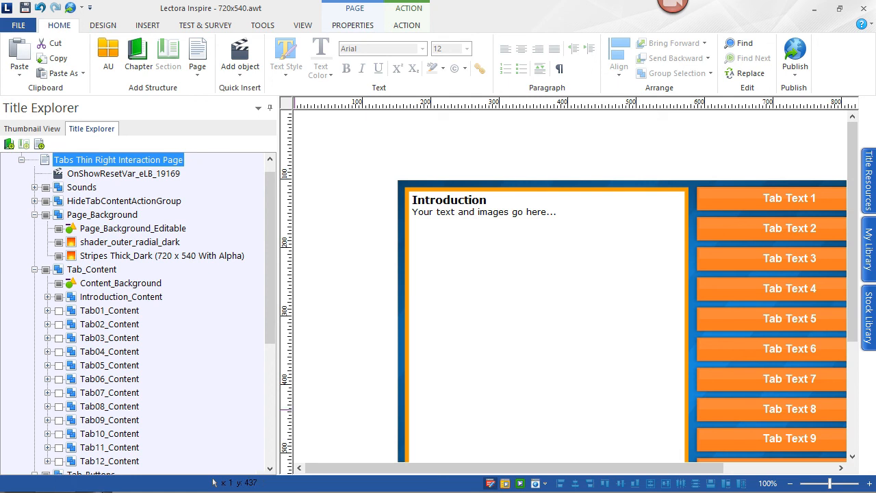
Step: Check the exported button images in the images folder of 19169-Tabs-Thin-Right-Lectora-Interaction in File Explorer
click(810, 10)
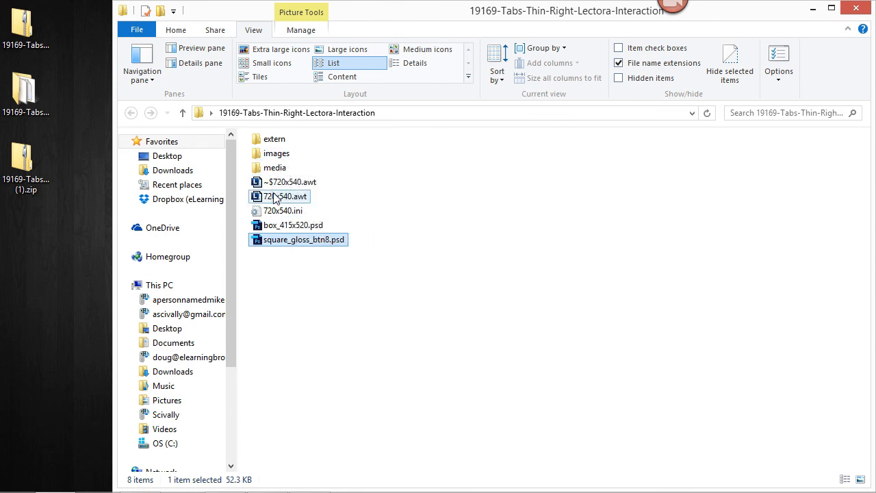
double_click(275, 153)
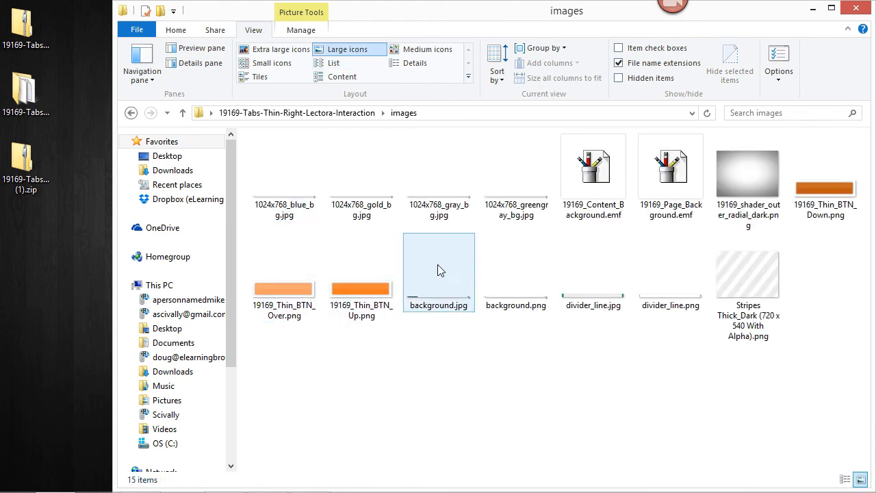
click(812, 9)
Step: Return to Lectora Inspire, preview the interaction page in the browser, test tabs 1 through 5, and close the preview
mouse_move(278, 487)
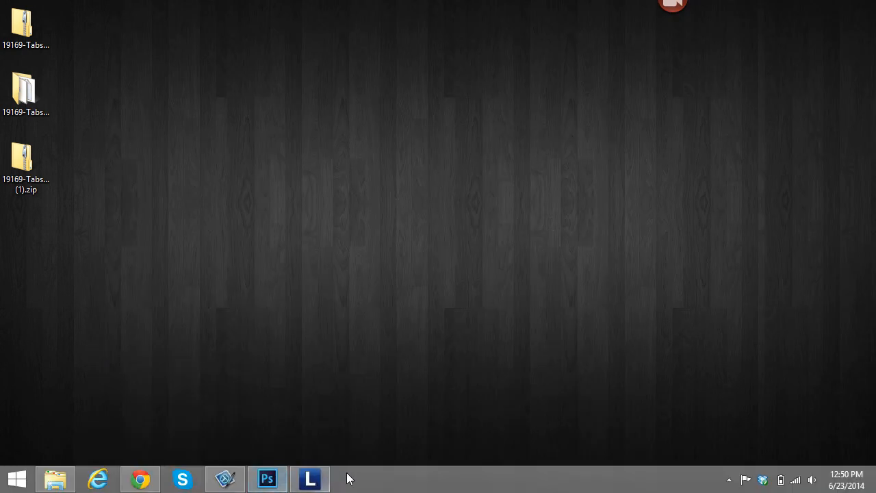
click(311, 479)
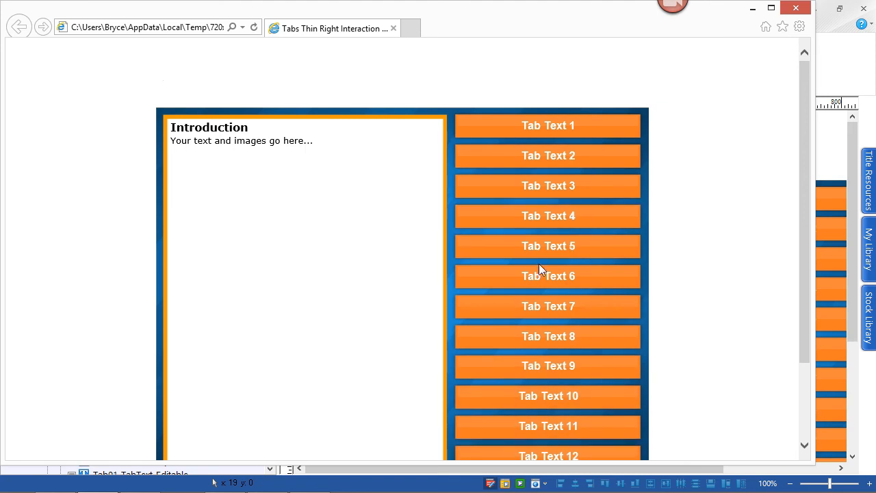
click(517, 134)
click(523, 171)
click(523, 187)
click(523, 219)
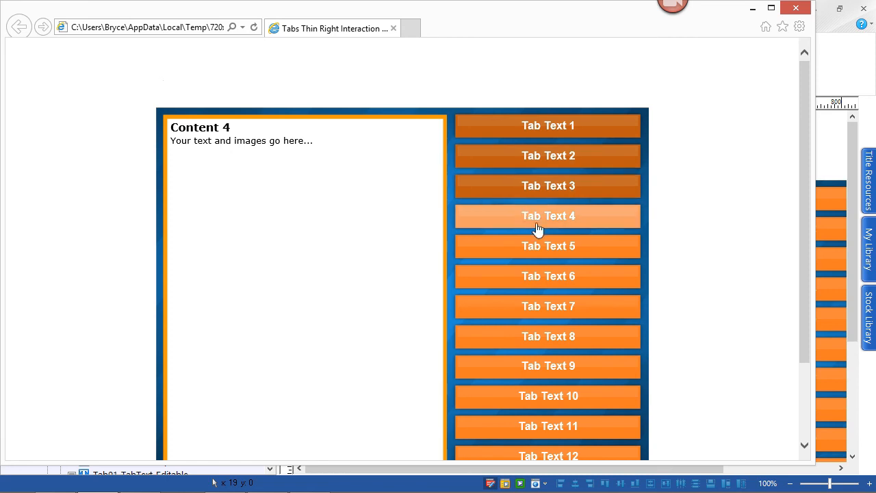
click(524, 249)
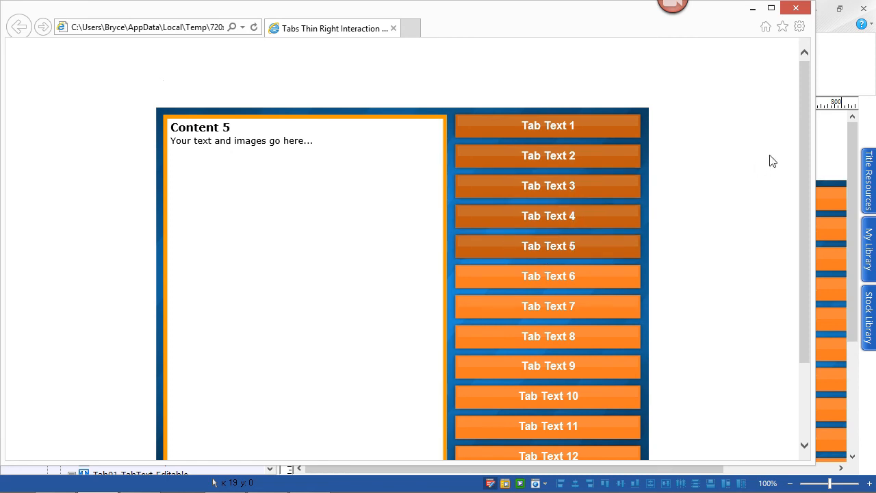
click(795, 9)
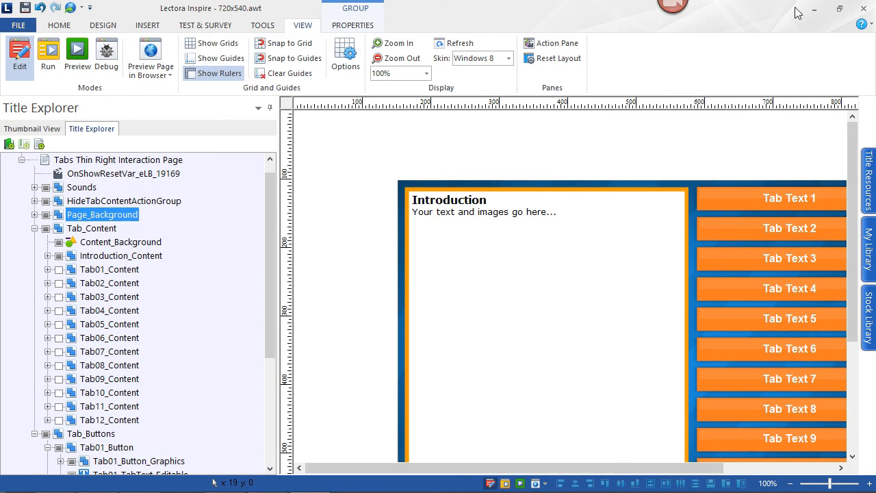